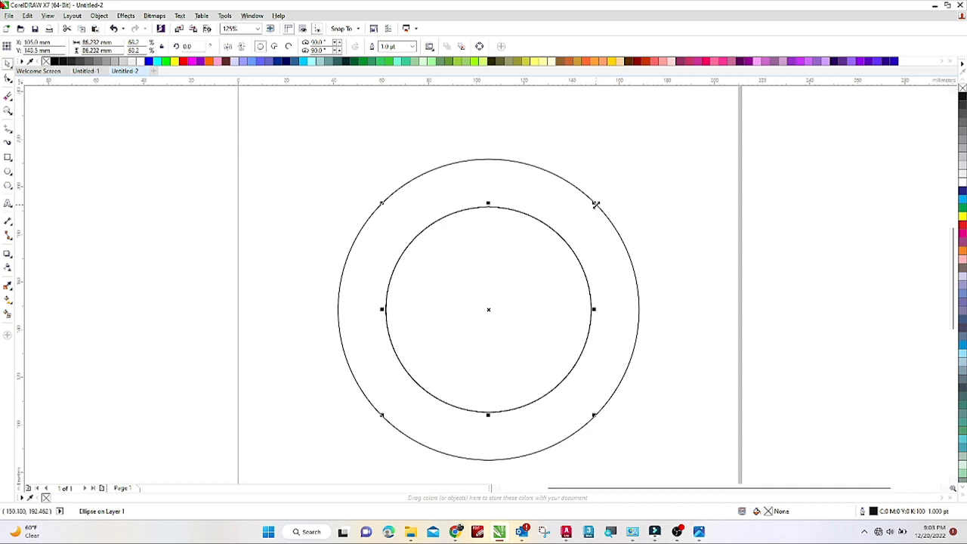
- Add a slightly smaller concentric copy of the inner circle and move both inner circles off the page beside the large circle
left_click_drag(595, 204, 589, 214)
left_click(529, 241)
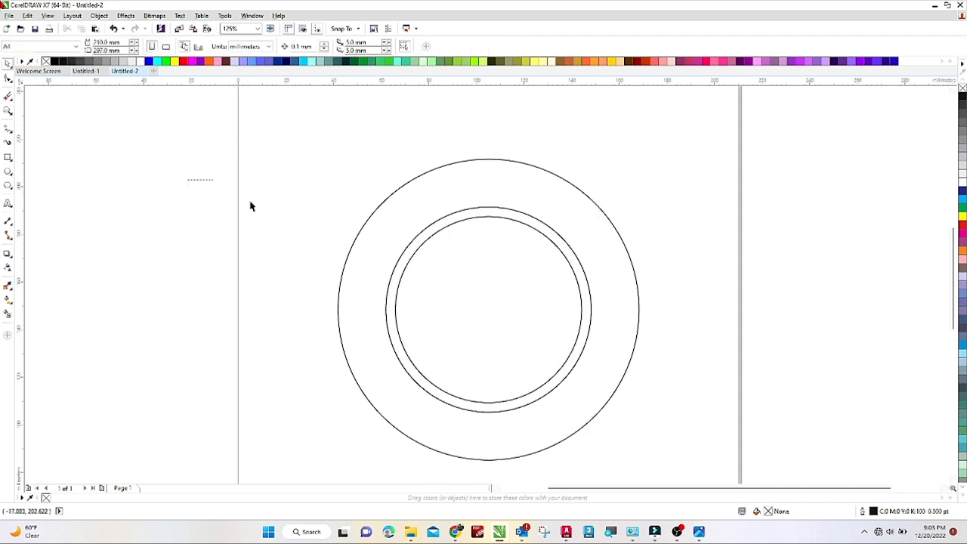
left_click_drag(250, 206, 694, 424)
left_click_drag(488, 309, 133, 310)
left_click(355, 261)
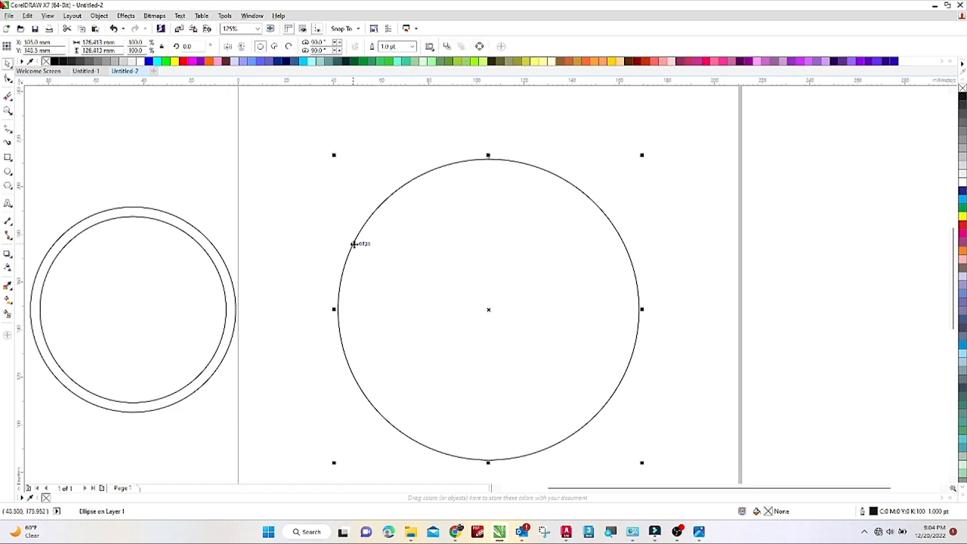
left_click(333, 119)
left_click(380, 255)
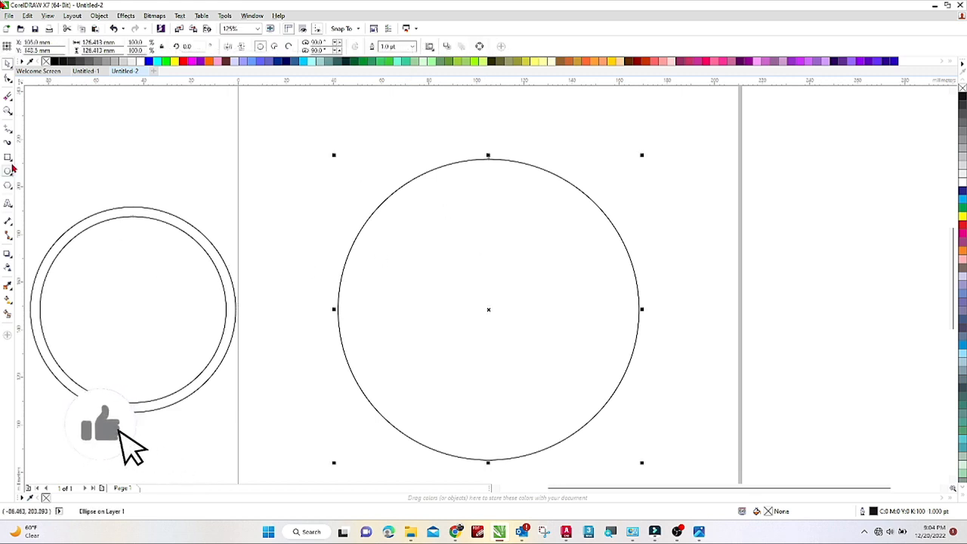
- Draw a rectangle about 111 × 36 mm across the large circle's upper right and set its outline to 1.0 pt
left_click(47, 152)
left_click(9, 157)
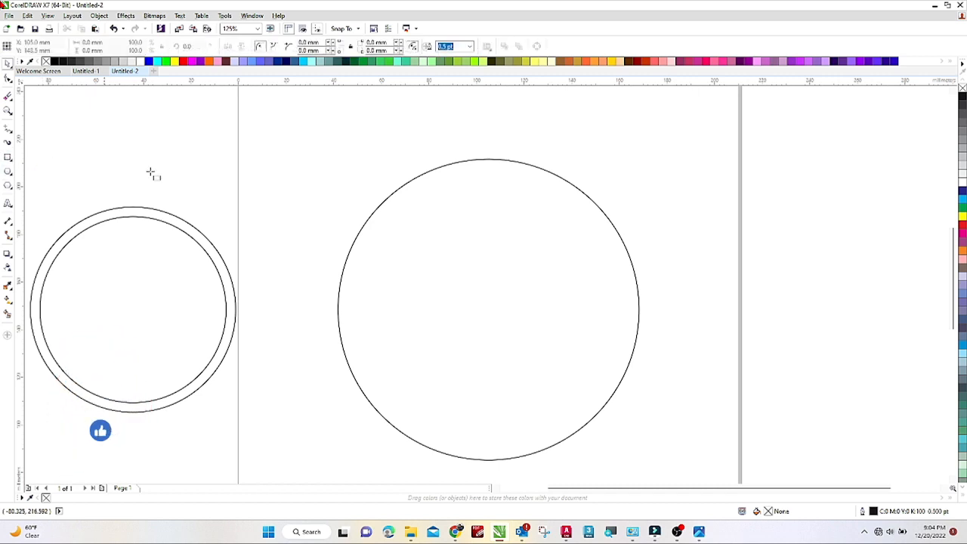
left_click_drag(428, 189, 693, 275)
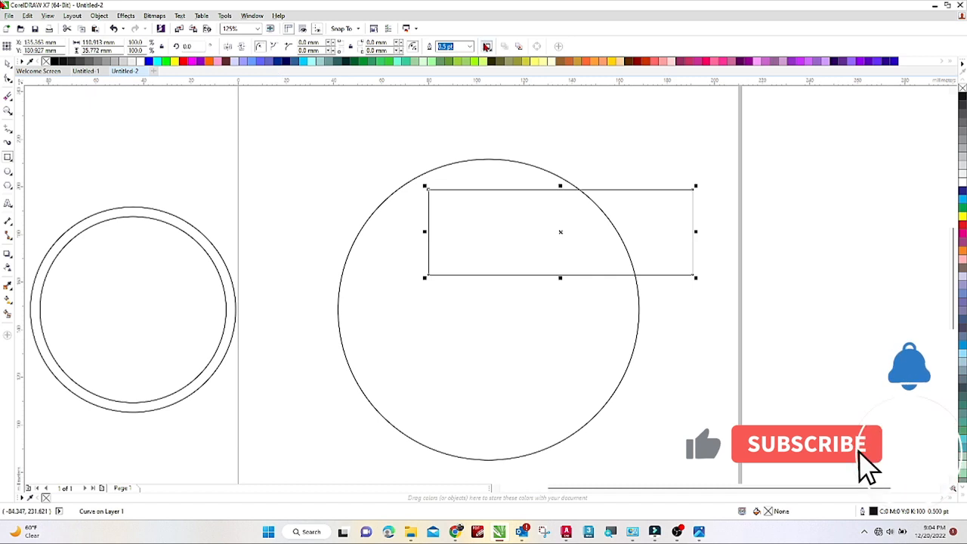
left_click(469, 46)
left_click(371, 151)
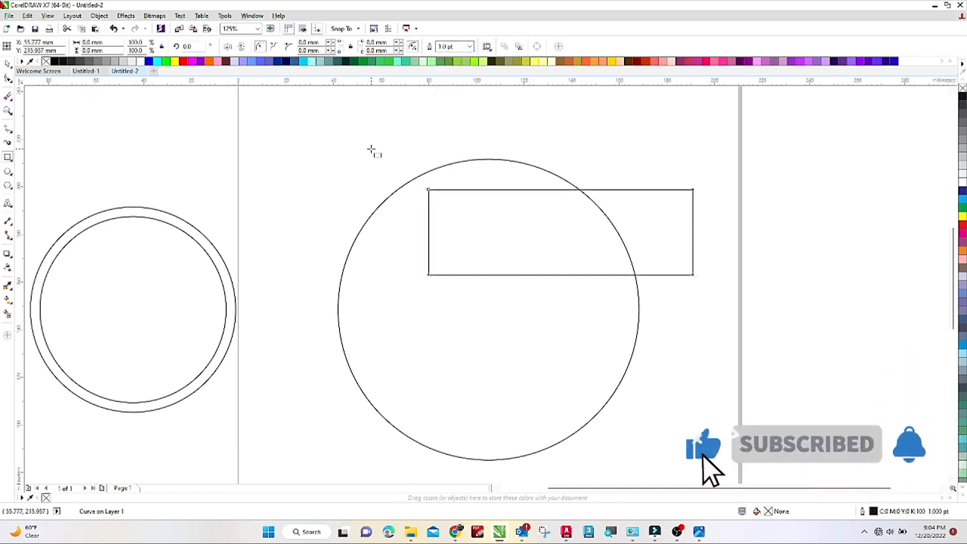
- Convert the rectangle to curves and delete its upper-left node to leave a triangle
left_click(8, 66)
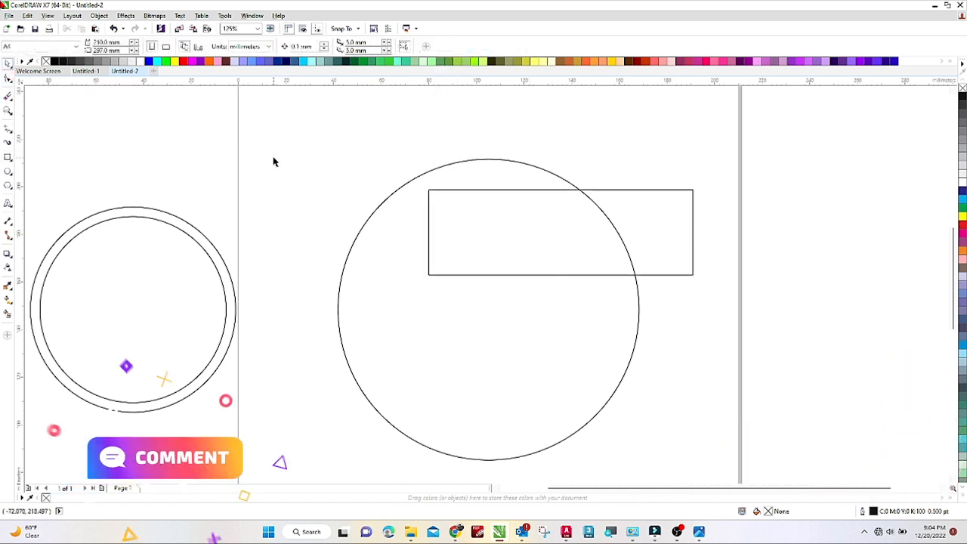
left_click(486, 233)
key("ctrl+q")
left_click(7, 78)
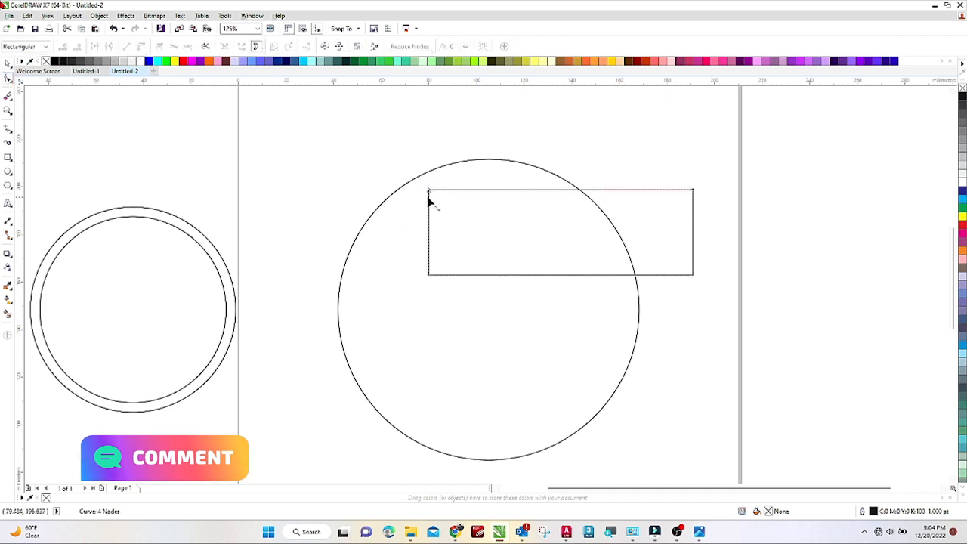
left_click(429, 191)
key("Delete")
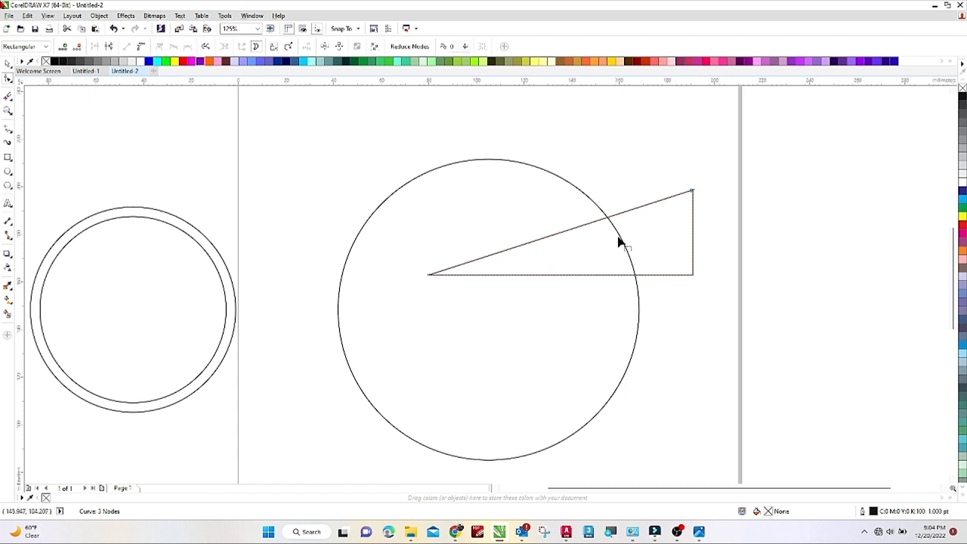
- Turn the triangle's sloped side into a curve and bend it upward into an arch with both control handles
left_click_drag(560, 236, 520, 231)
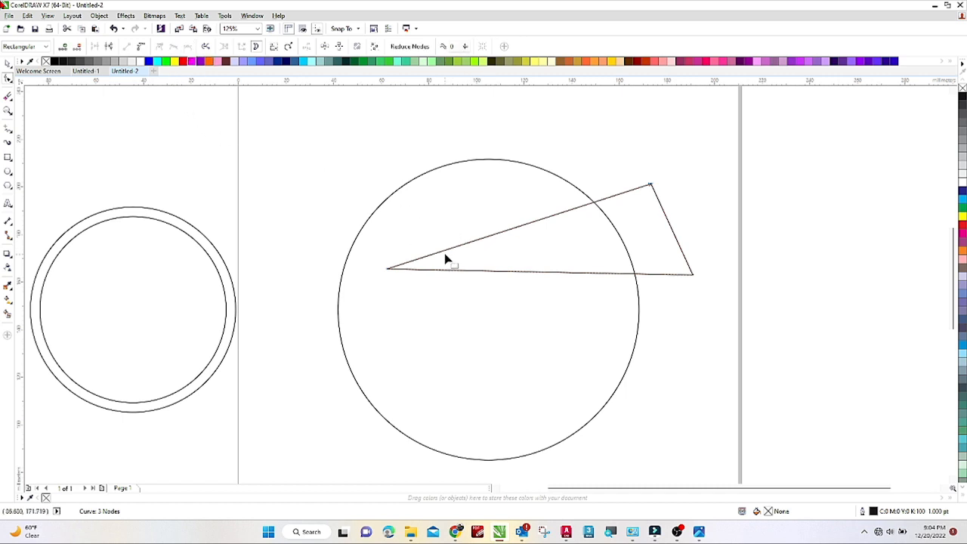
key("ctrl+z")
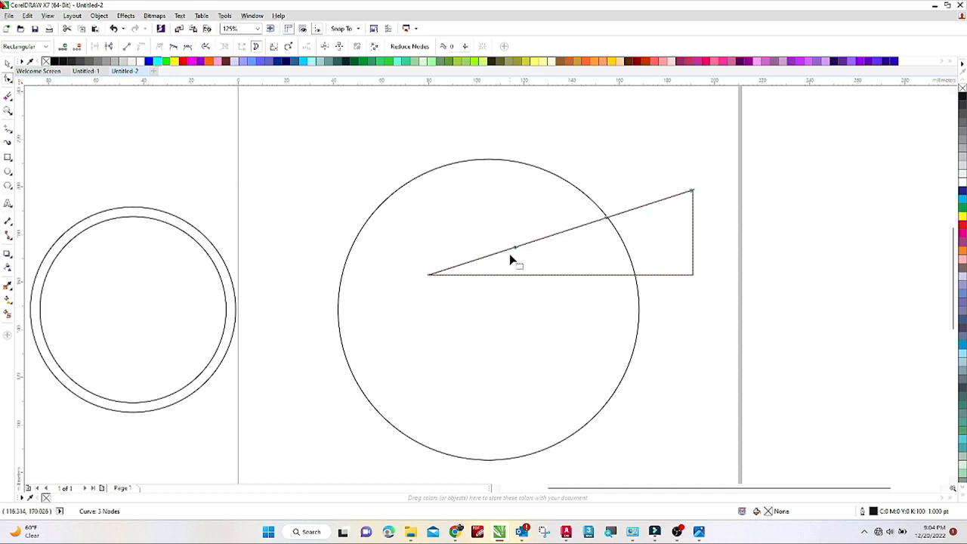
left_click_drag(510, 245, 328, 128)
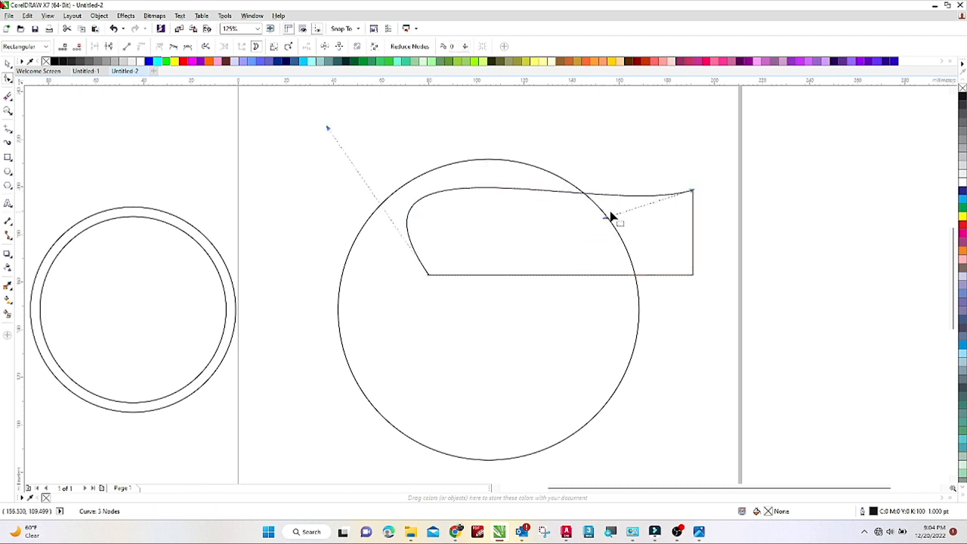
left_click_drag(607, 222, 659, 116)
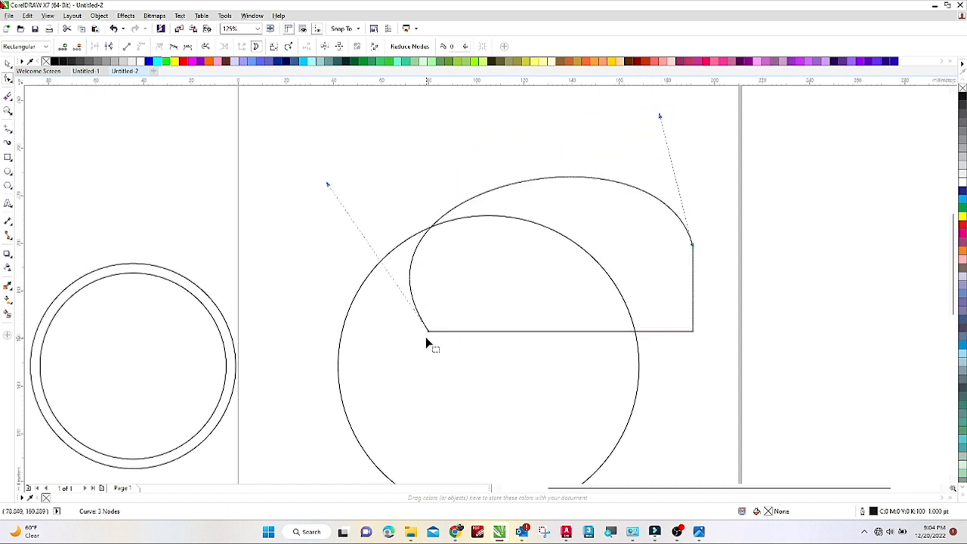
- Bring the shape's two lower corner nodes to the upper-right corner and bend the arch into a teardrop loop
left_click_drag(428, 334, 693, 246)
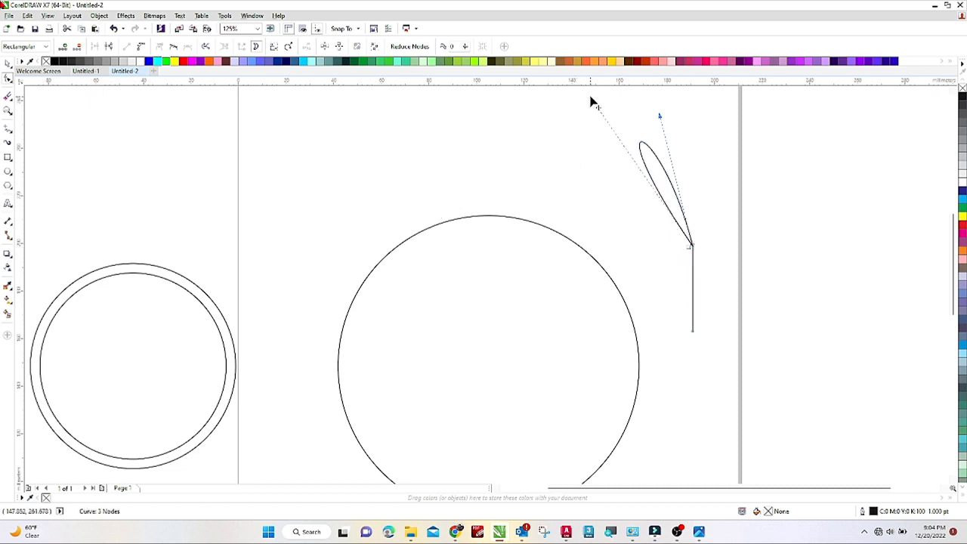
left_click_drag(592, 100, 472, 352)
scroll(705, 300, "up", 1)
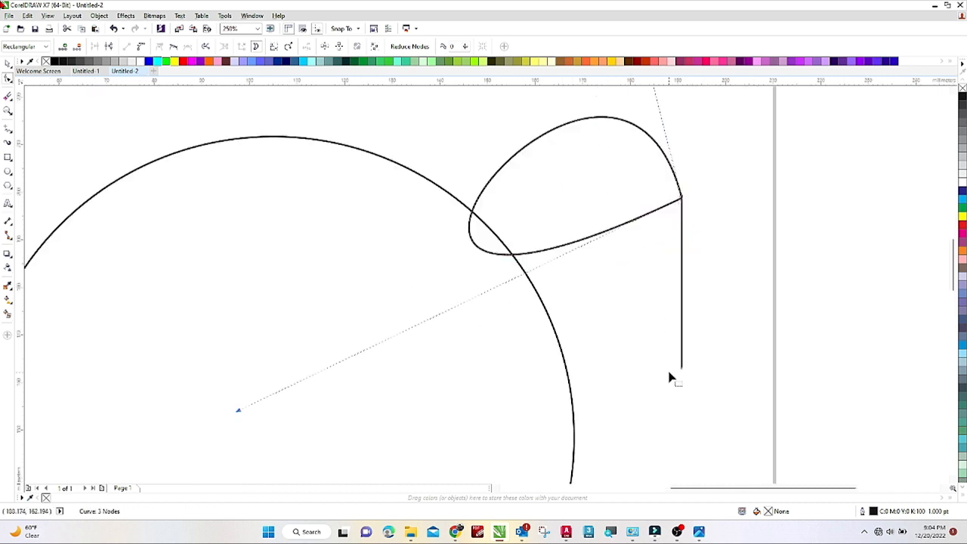
left_click_drag(682, 372, 657, 262)
scroll(683, 201, "up", 3)
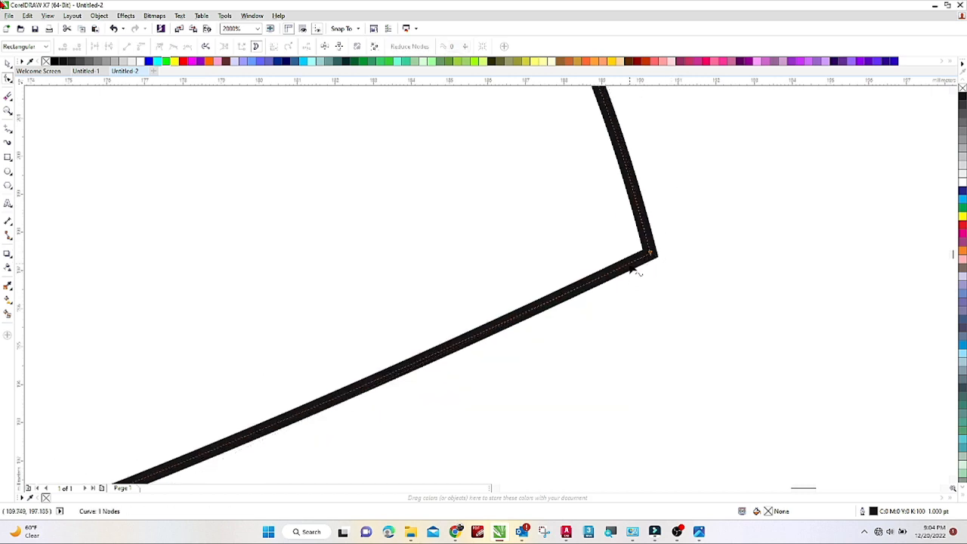
scroll(537, 328, "down", 4)
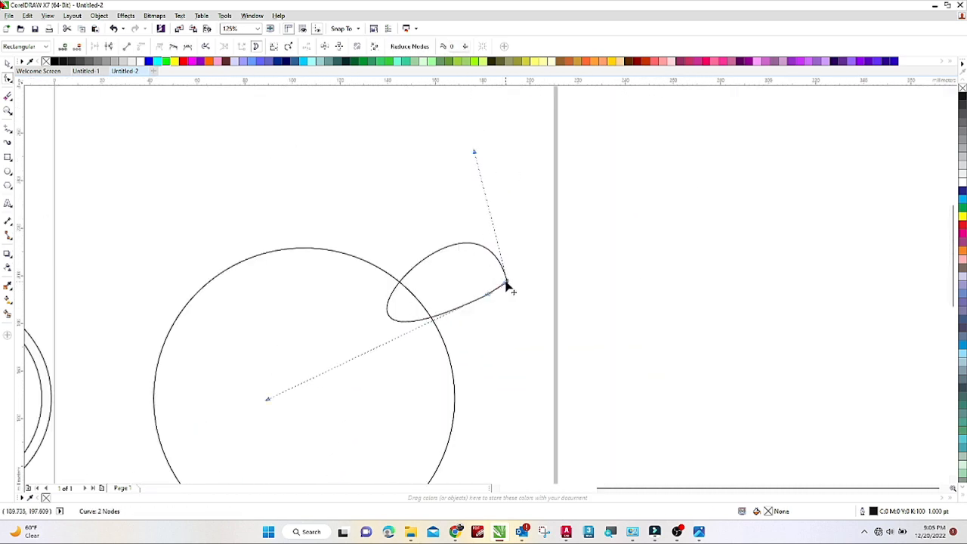
left_click_drag(506, 282, 495, 280)
left_click_drag(488, 294, 345, 394)
left_click_drag(495, 278, 461, 323)
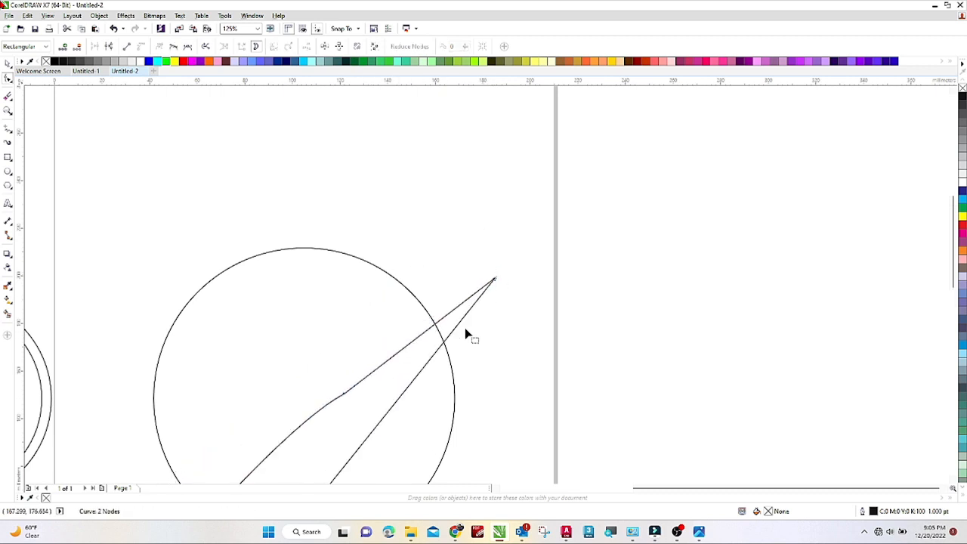
scroll(487, 282, "down", 2)
key("ctrl+z")
key("ctrl+z")
scroll(487, 283, "up", 4)
scroll(579, 246, "down", 3)
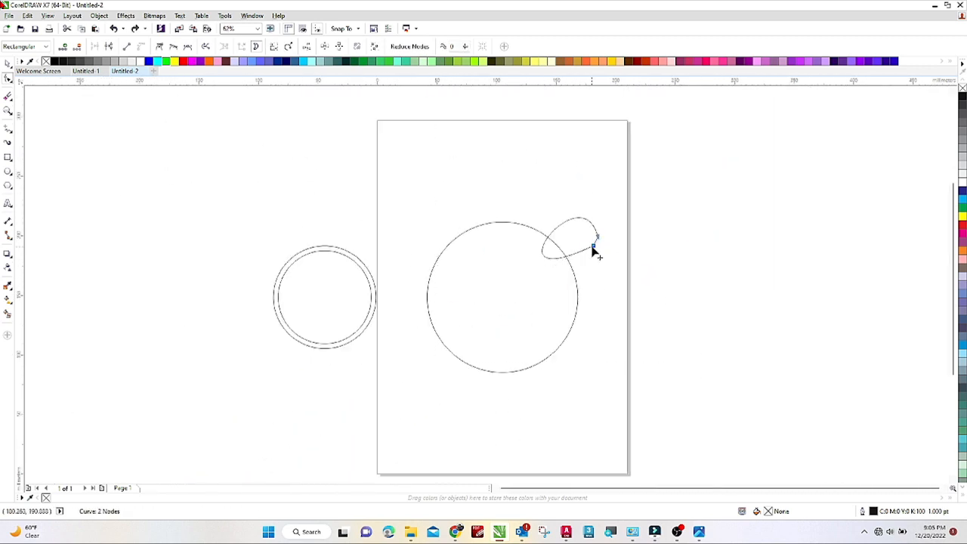
- Move the loop's two end nodes down to the large circle's right edge
left_click_drag(593, 246, 577, 282)
scroll(555, 262, "up", 2)
left_click_drag(665, 311, 651, 335)
left_click(591, 318)
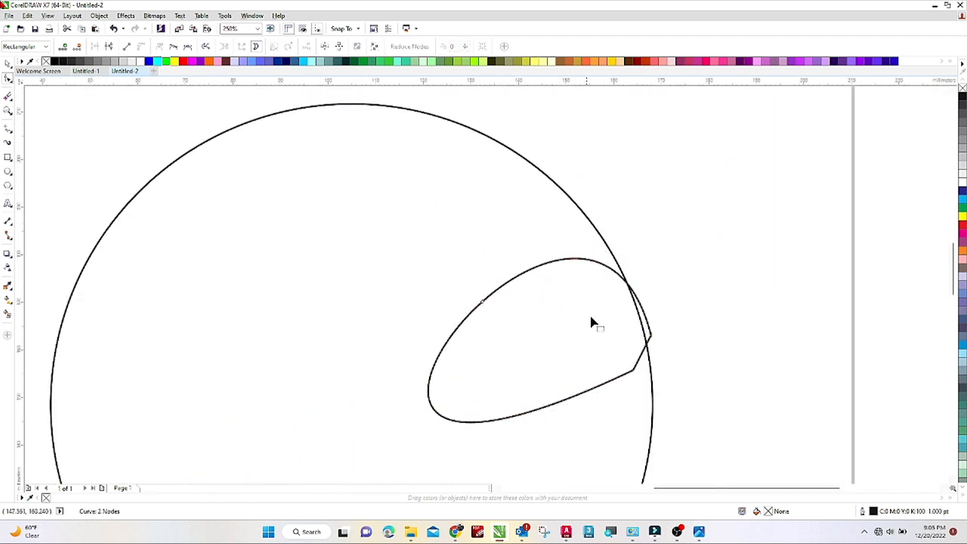
- Stretch the loop across the circle and bring its two end nodes together into one pointed tip
scroll(594, 323, "down", 5)
left_click_drag(594, 244, 485, 324)
scroll(561, 228, "up", 1)
left_click_drag(557, 217, 557, 198)
scroll(638, 338, "up", 3)
left_click_drag(607, 309, 643, 240)
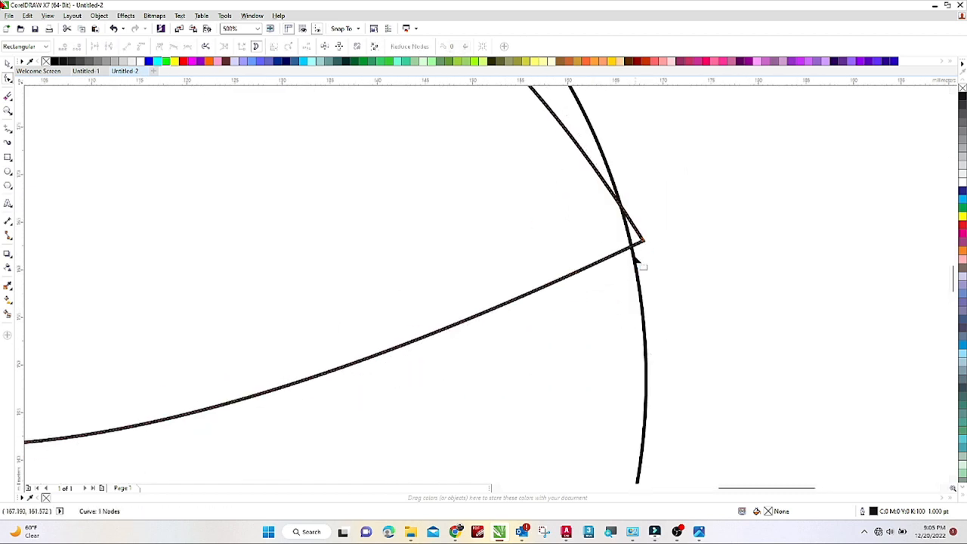
- Reshape the loop's lower side and add a node near its lower-left bend
scroll(638, 263, "down", 2)
left_click_drag(544, 337, 572, 359)
left_click(188, 47)
key("ctrl+z")
double_click(574, 370)
left_click(187, 46)
key("ctrl+z")
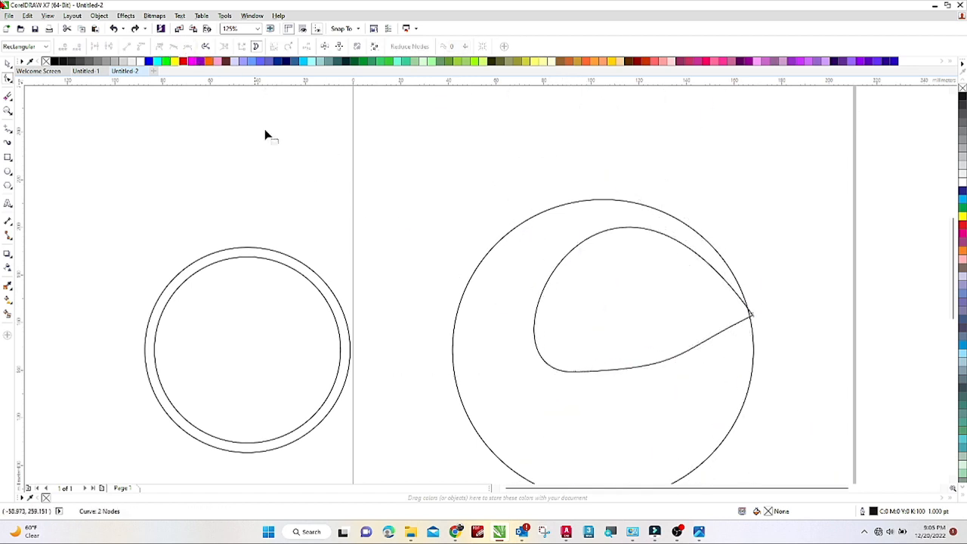
- Raise the lower node and adjust the curve handles to bend the loop's underside inward into a leaf shape
left_click(574, 371)
left_click_drag(679, 368, 665, 285)
left_click_drag(573, 371, 512, 336)
scroll(577, 315, "down", 1)
left_click_drag(586, 201, 580, 191)
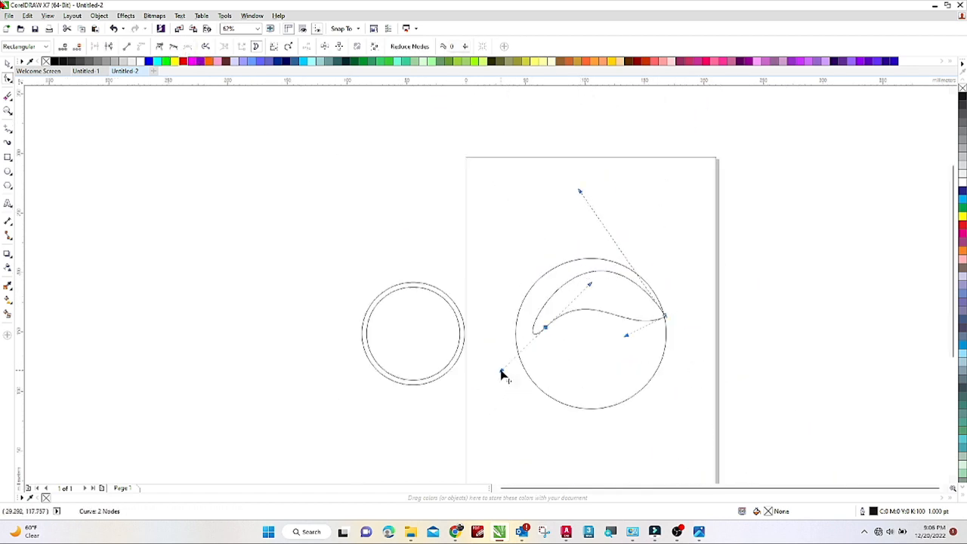
left_click_drag(502, 371, 501, 363)
- Shift the lower node toward the circle's centre and form the underside into an S-curve with a rounded left end
left_click_drag(546, 328, 622, 304)
left_click(187, 46)
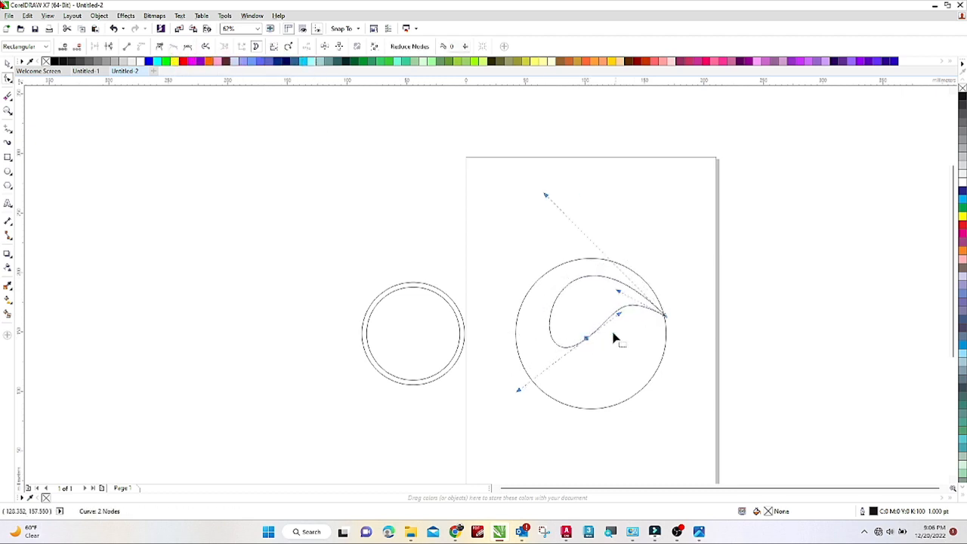
left_click_drag(587, 338, 575, 335)
mouse_move(504, 378)
left_mouse_down()
mouse_move(498, 360)
mouse_move(496, 384)
left_mouse_up()
left_click_drag(609, 314, 589, 309)
scroll(661, 314, "up", 3)
scroll(551, 233, "down", 3)
- Fine-tune the tip, lower node and curve handles so the shape follows the circle's upper half as a swoosh
left_click_drag(449, 125, 480, 128)
left_click_drag(399, 313, 380, 303)
left_click_drag(492, 239, 533, 220)
scroll(570, 250, "up", 3)
left_click_drag(561, 212, 591, 232)
scroll(574, 257, "down", 2)
left_click_drag(426, 248, 437, 250)
left_click_drag(388, 283, 389, 290)
left_click_drag(193, 364, 179, 356)
left_click_drag(438, 257, 474, 253)
left_click(387, 289)
left_click(387, 293)
scroll(449, 205, "down", 3)
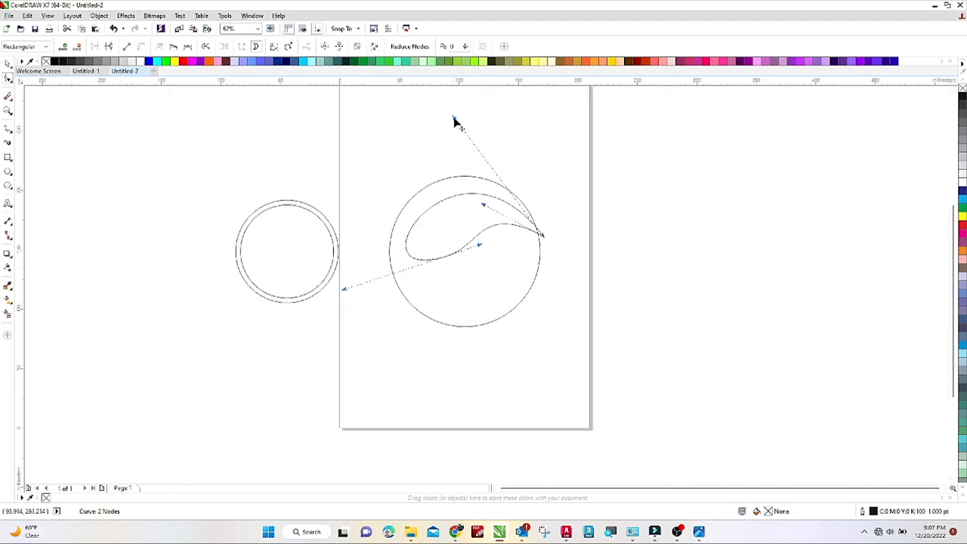
- Add a node on the swoosh's upper-left edge and reshape its rounded left end
double_click(422, 208)
scroll(444, 211, "up", 2)
left_click_drag(357, 189, 368, 186)
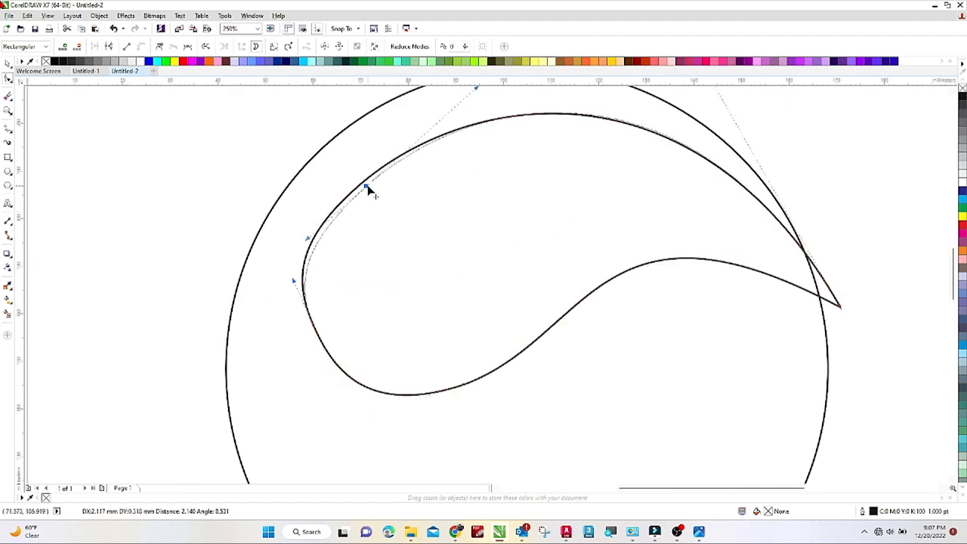
left_click_drag(306, 239, 320, 239)
left_click_drag(321, 368, 315, 382)
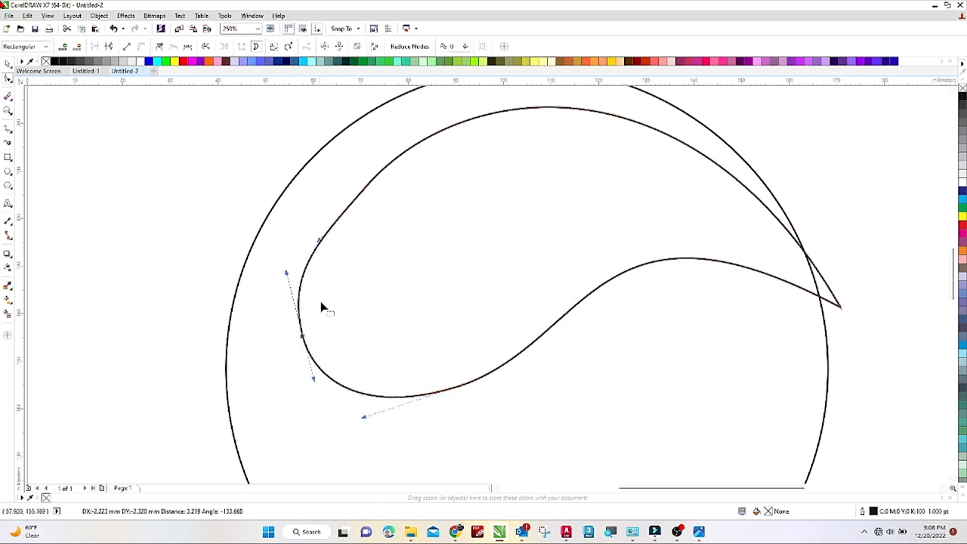
left_click_drag(363, 190, 358, 187)
scroll(235, 272, "down", 1)
- Place a duplicate of the swoosh, rotated by 180°, in the large circle's lower half
left_click(8, 63)
key("KP_Add")
left_click_drag(198, 47, 173, 57)
type("180")
key("Return")
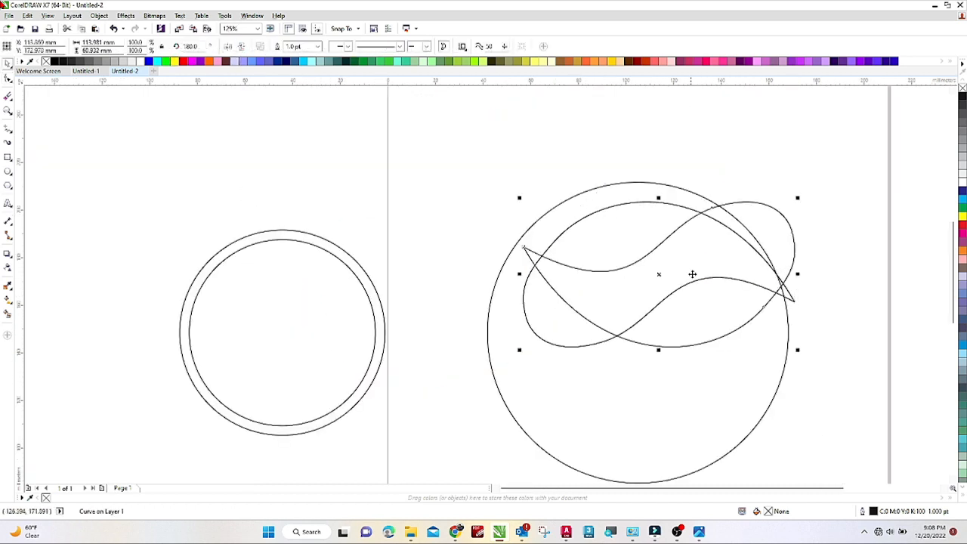
left_click_drag(659, 274, 622, 388)
scroll(437, 342, "down", 1)
scroll(647, 367, "up", 1)
left_click(647, 367)
left_click(454, 301)
- Move the upper swoosh's lower-edge node to the left and flatten the curve of its underside
left_click(9, 78)
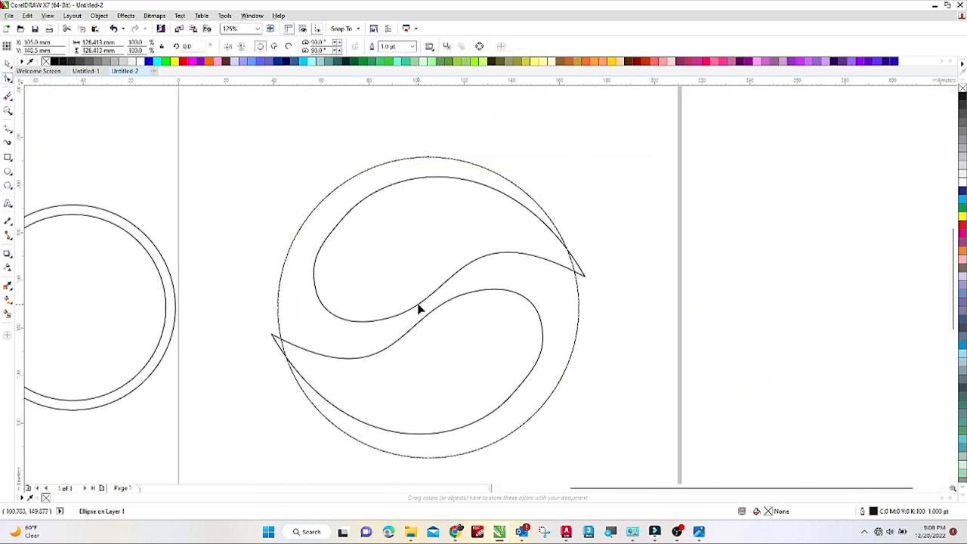
left_click(414, 308)
left_click_drag(412, 310, 380, 304)
left_click_drag(442, 282, 426, 271)
- Adjust the upper edge of the rotated lower swoosh and delete that copy
left_click(443, 303)
left_click_drag(445, 301, 491, 298)
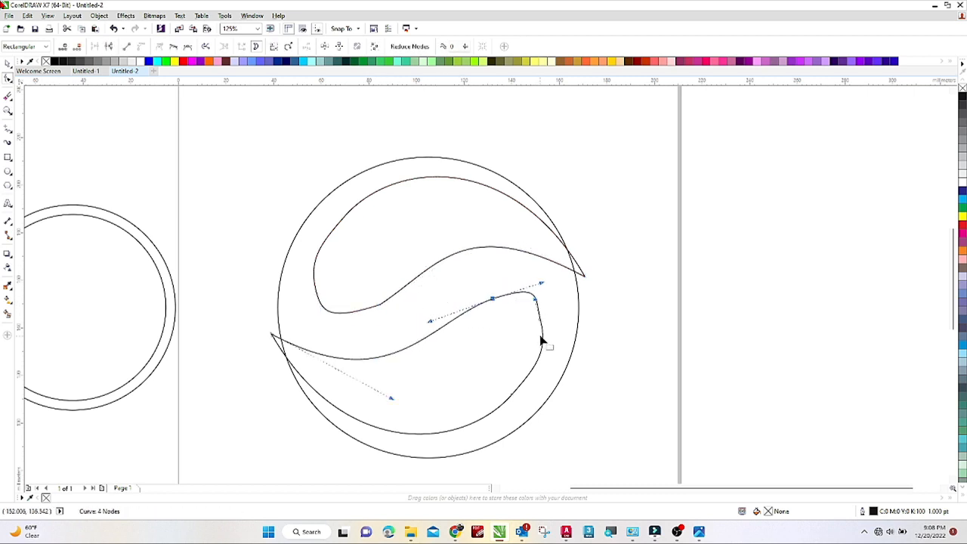
key("space")
key("Delete")
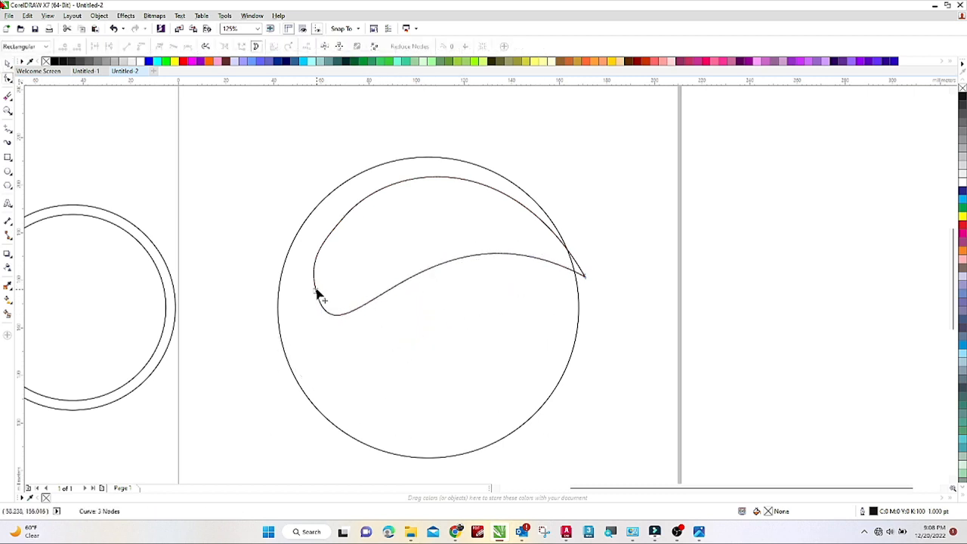
- Move the swoosh's left end outward, remove its upper-left node and smooth its upper and lower edges
left_click_drag(317, 290, 308, 293)
left_click_drag(425, 188, 440, 162)
double_click(341, 217)
left_click_drag(307, 293, 307, 288)
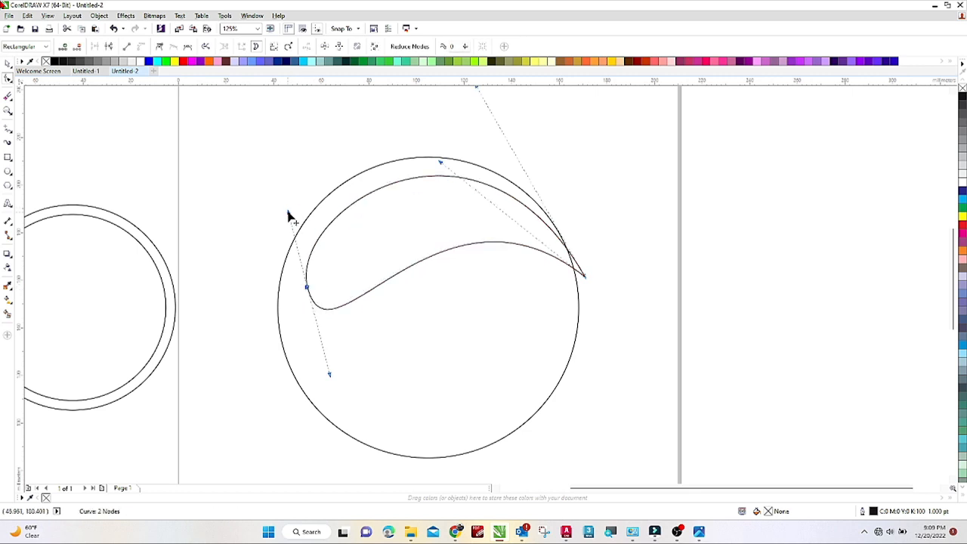
left_click_drag(288, 217, 311, 208)
left_click_drag(440, 161, 459, 155)
- Place a duplicate of the swoosh, mirrored horizontally and vertically, in the large circle's lower half
key("space")
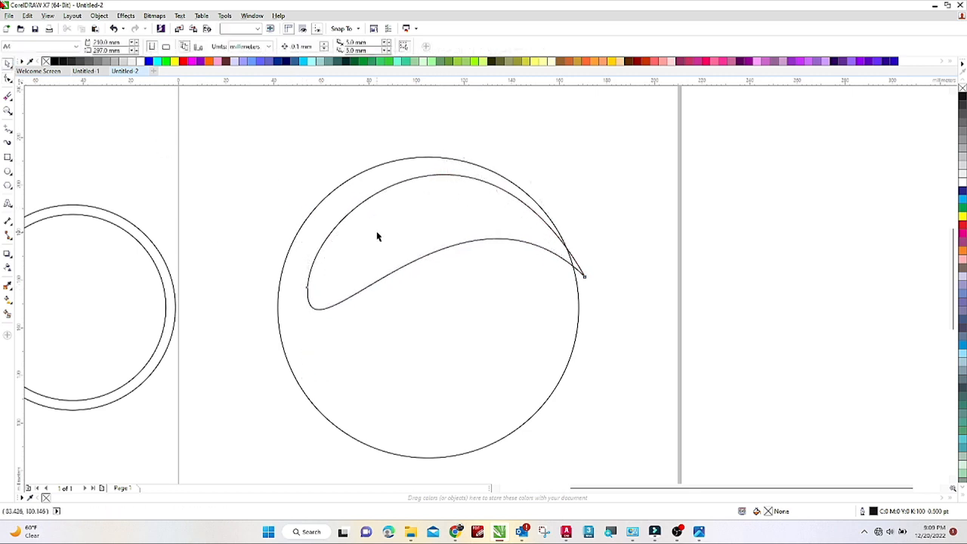
key("KP_Add")
left_click(229, 46)
left_click(241, 46)
left_click_drag(448, 244, 410, 363)
left_click(729, 372)
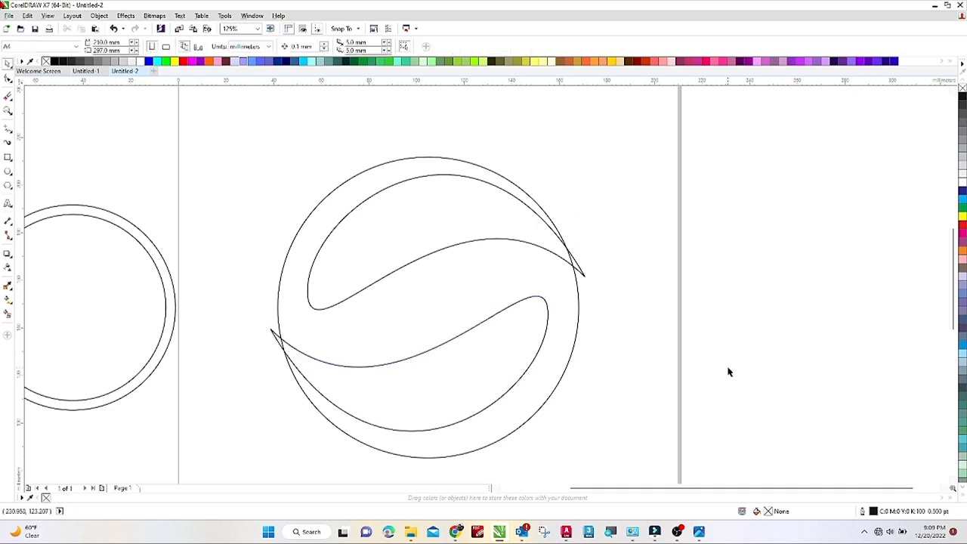
left_click(382, 198)
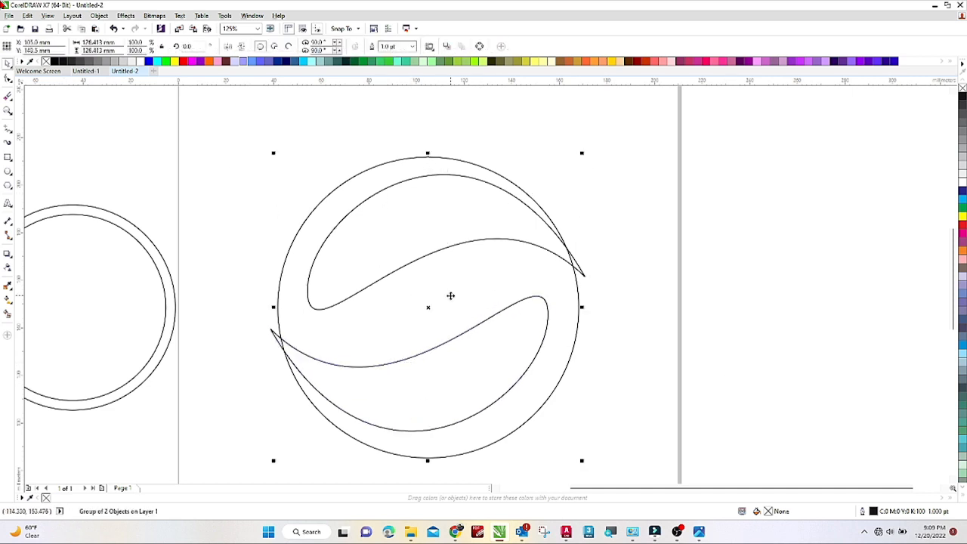
- Rotate the two grouped swooshes slightly clockwise and nudge them down and right so they sit centred in the large circle
left_click_drag(593, 160, 617, 199)
left_click(583, 153)
left_click(529, 207)
left_click(529, 207)
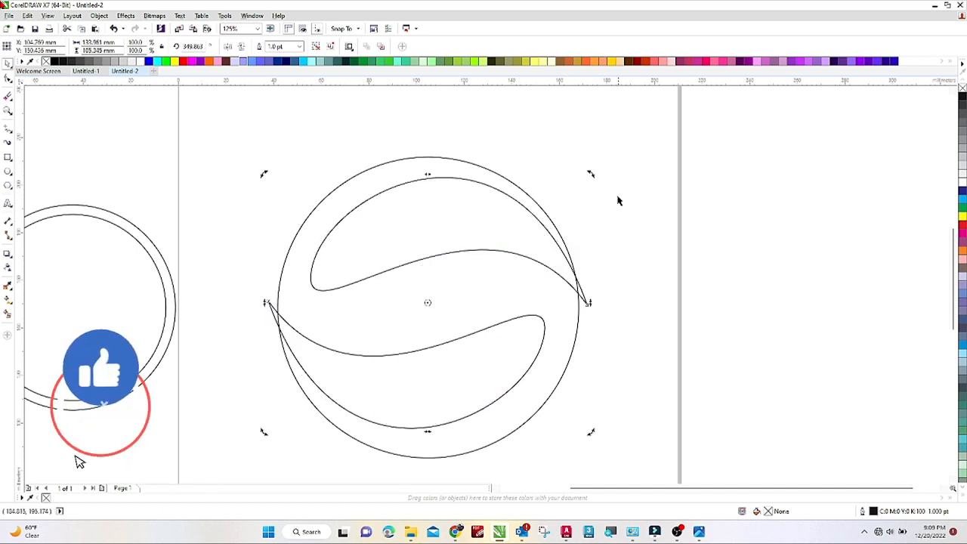
key("Down")
key("Down")
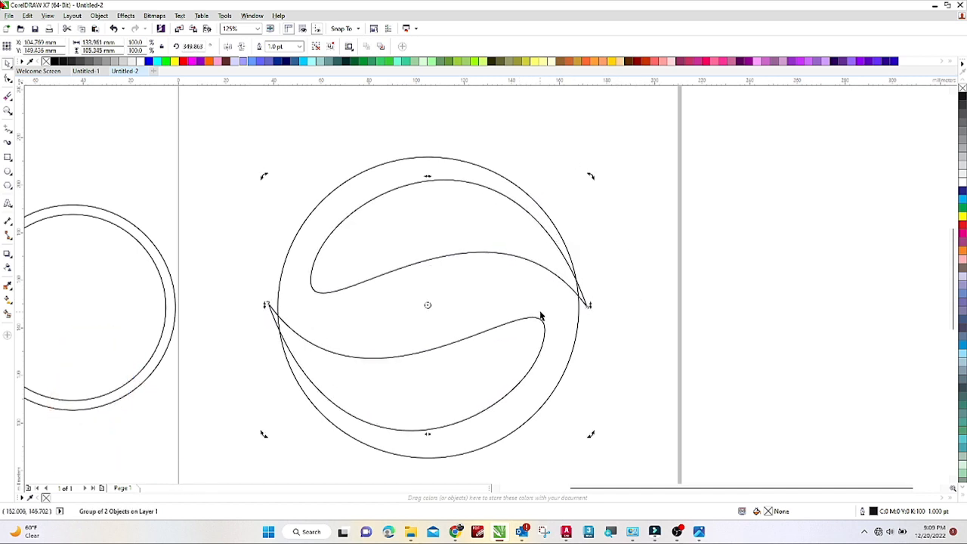
key("Right")
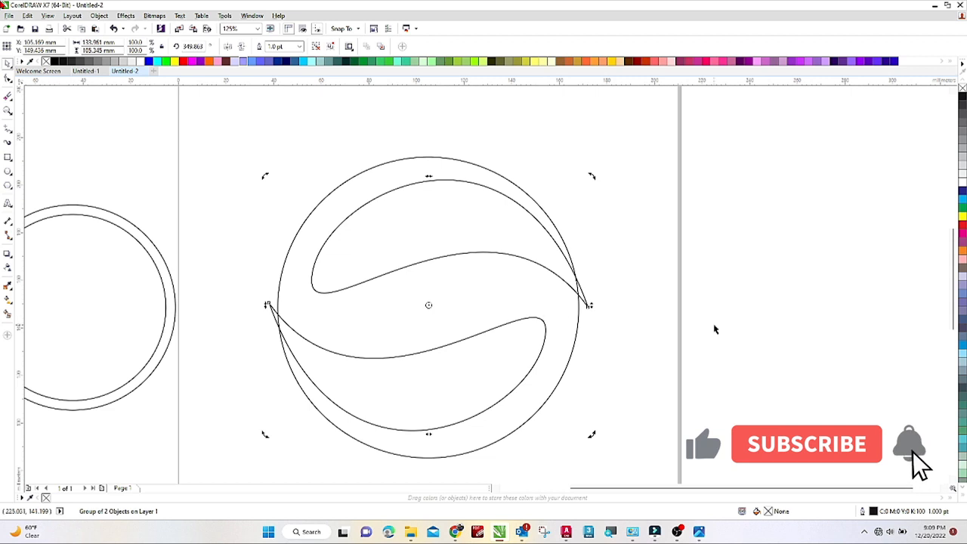
left_click(715, 330)
- Fill the S-shaped region between the two swooshes inside the large circle using Smart Fill
scroll(412, 225, "down", 2)
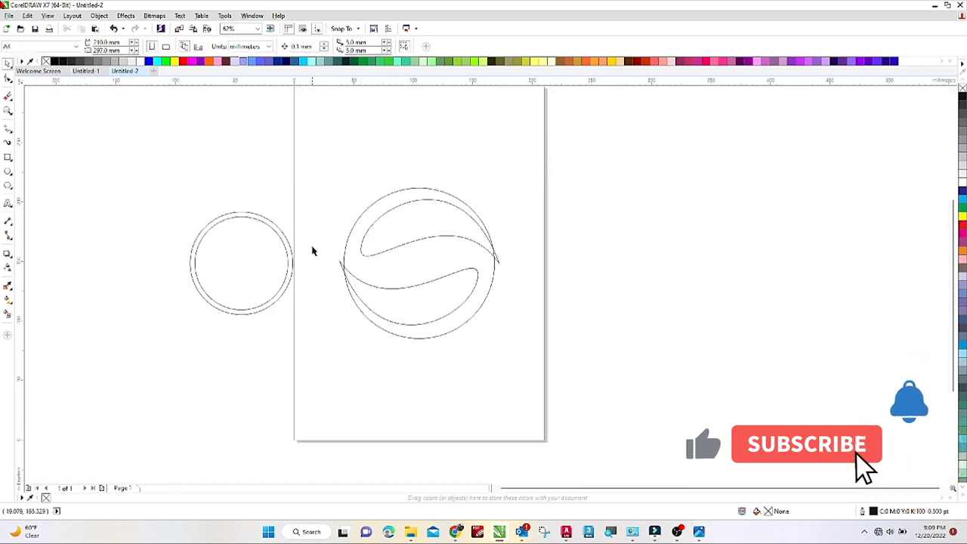
left_click(428, 222)
left_click(270, 173)
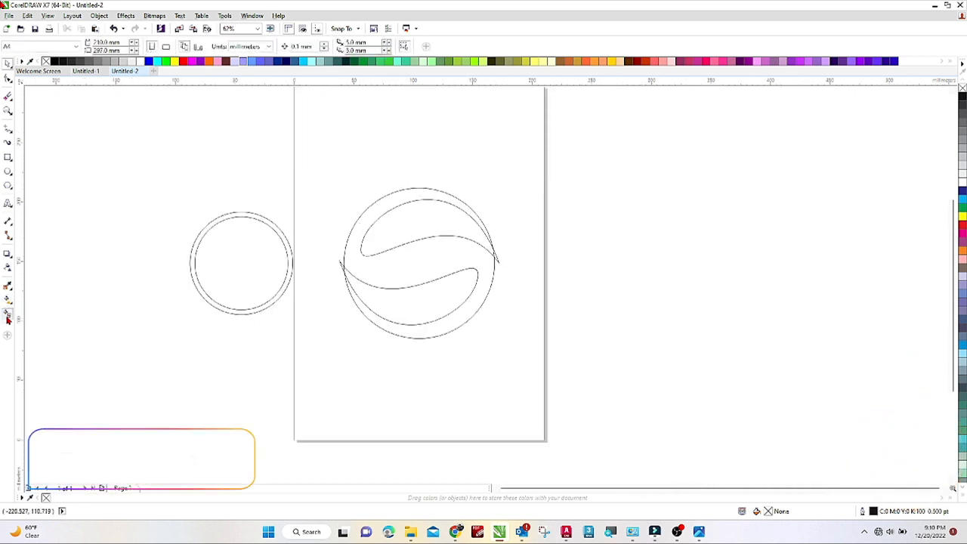
left_click(7, 318)
left_click(384, 201)
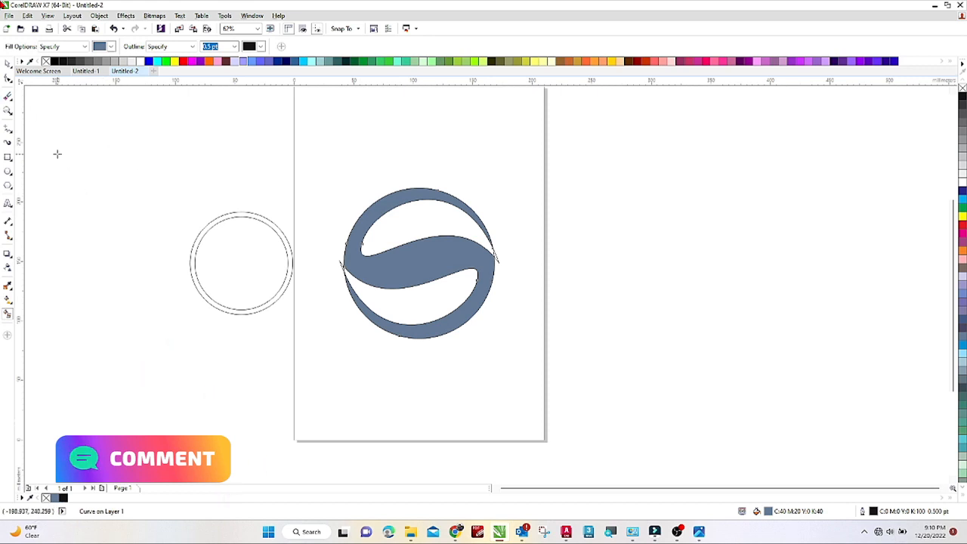
left_click(7, 67)
left_click(147, 162)
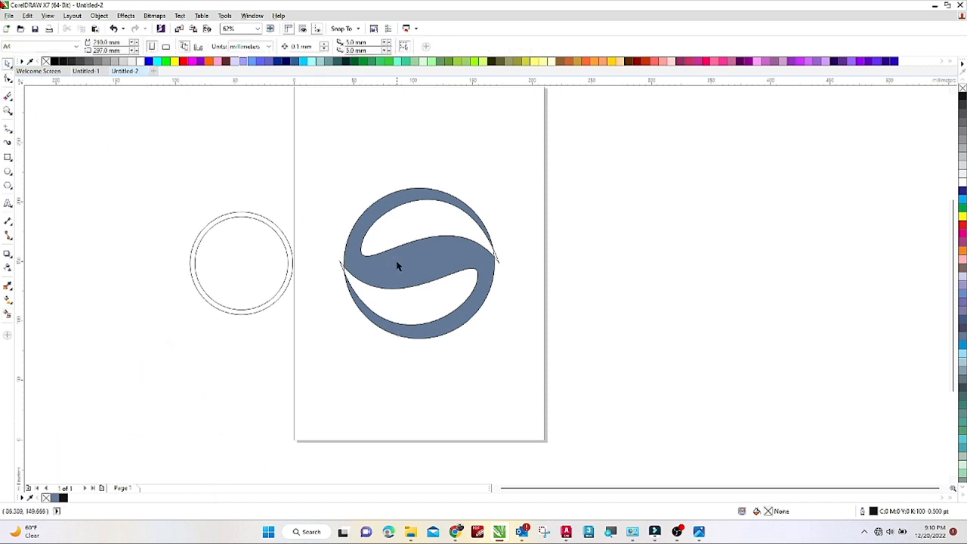
- Move the filled S shape off the page and delete the original circle and swoosh outlines
left_click_drag(398, 266, 711, 235)
left_click_drag(308, 168, 589, 418)
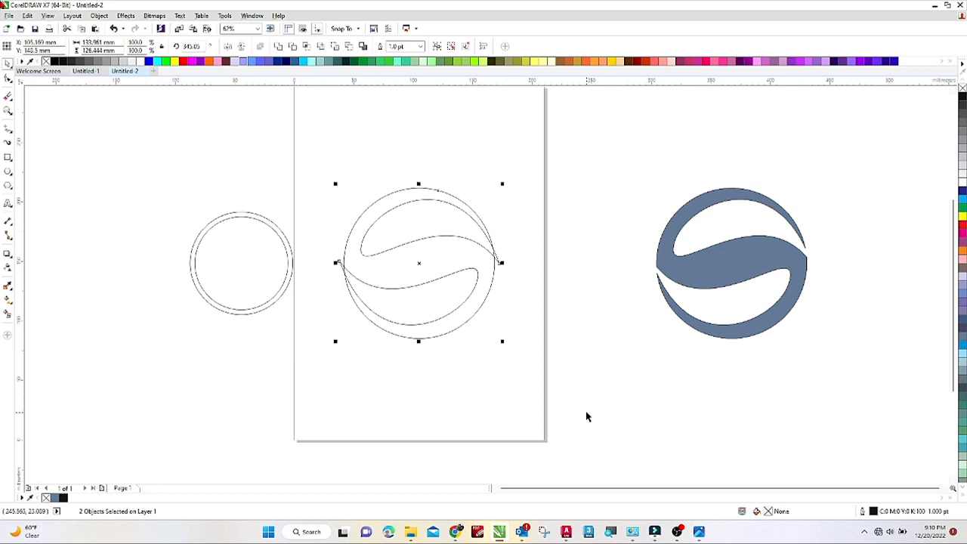
key("Delete")
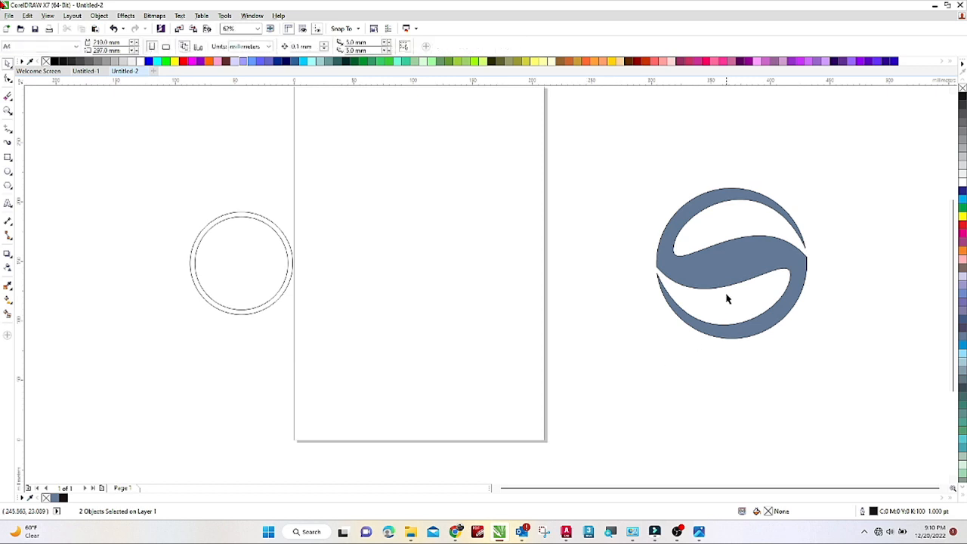
left_click(730, 259)
key("Delete")
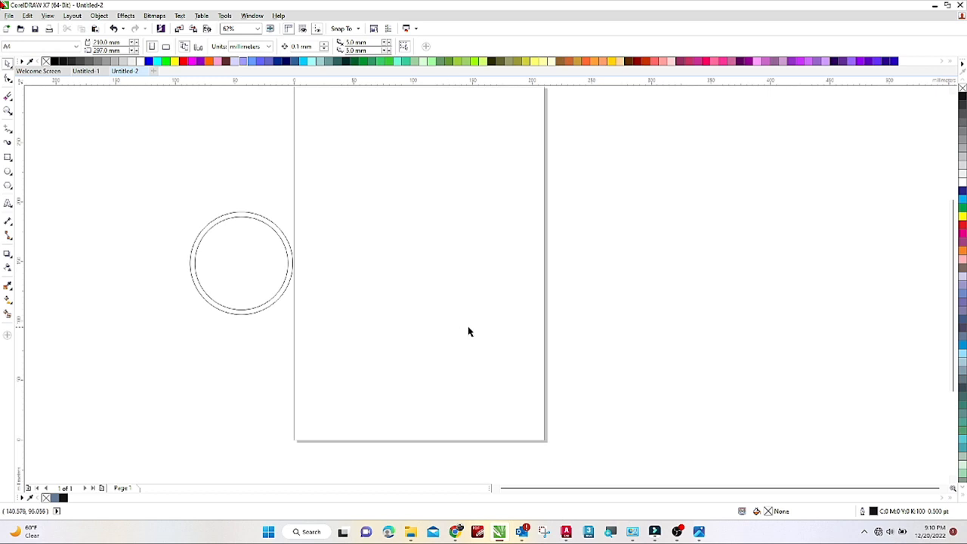
key("ctrl+z")
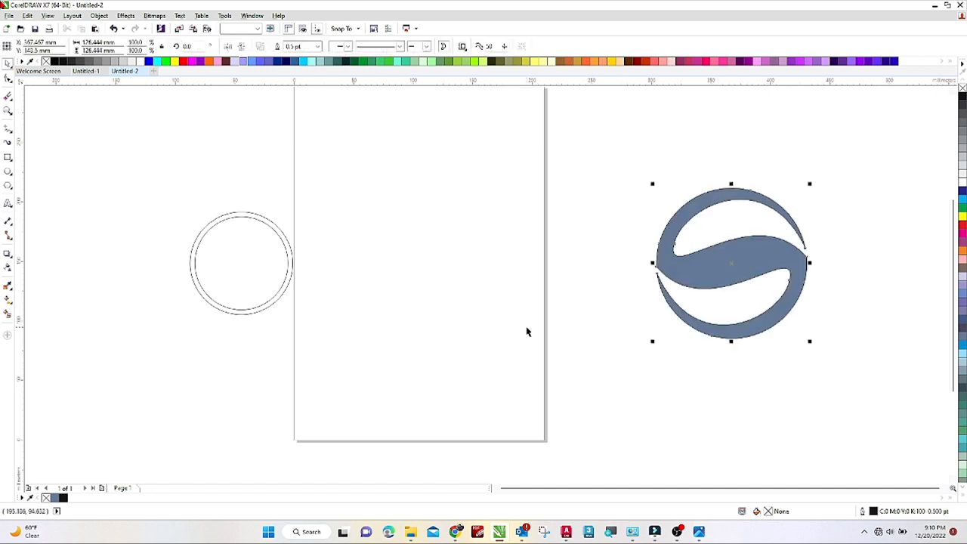
- Centre the S shape on the page and recolour it dark blue (#330099) without an outline
key("p")
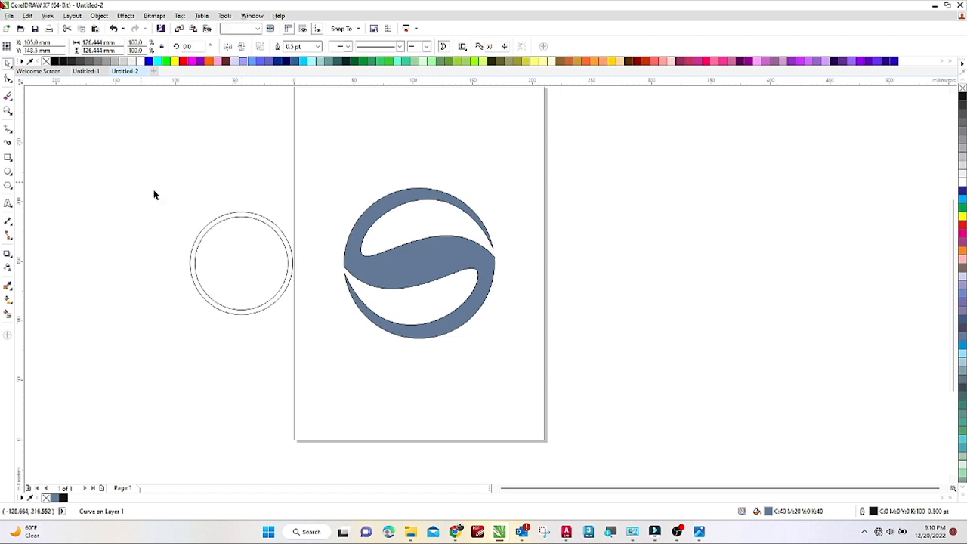
left_click(479, 265)
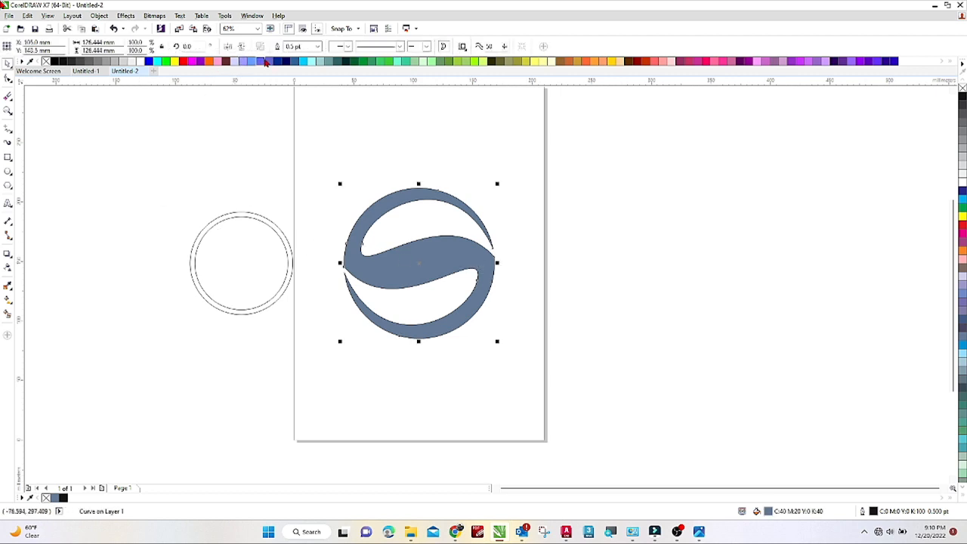
left_click(886, 61)
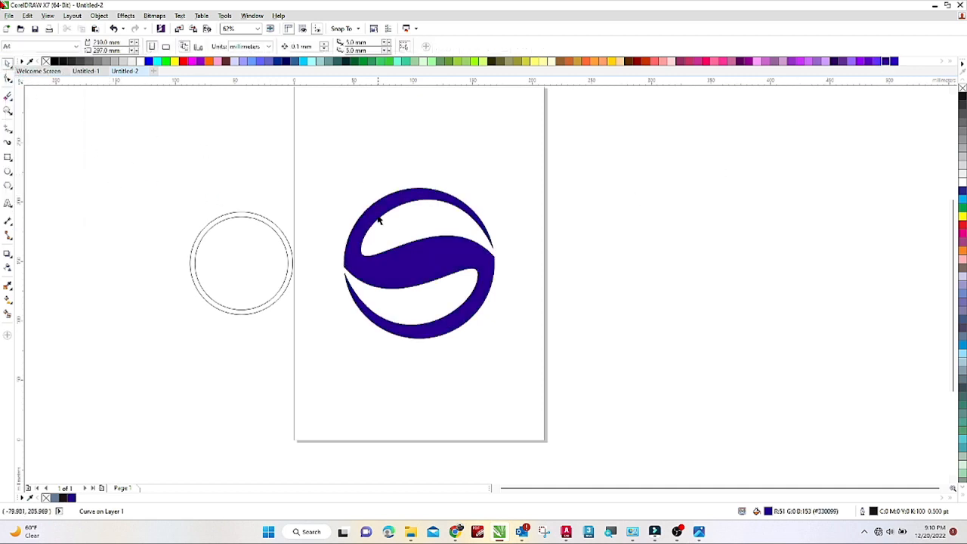
right_click(45, 61)
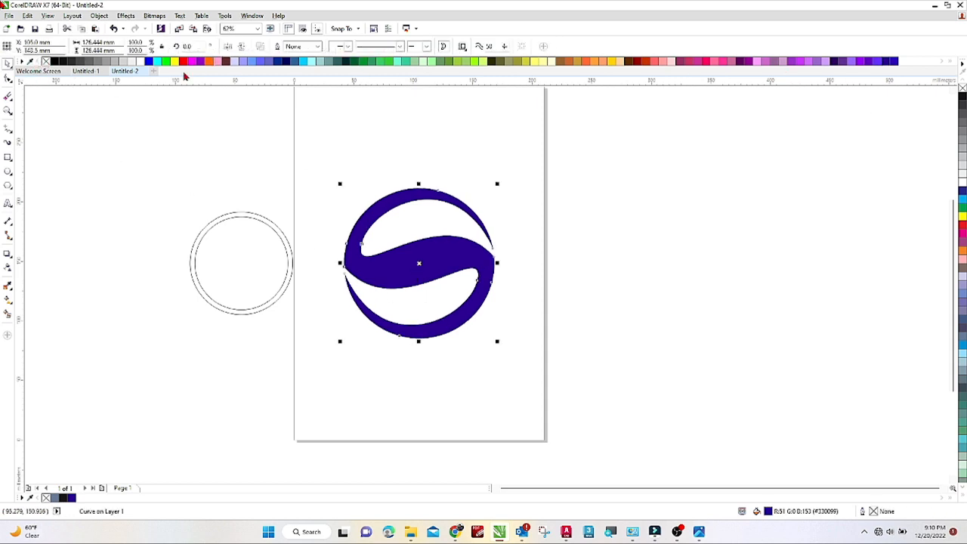
- Group the two small concentric circles and centre the group on the page behind the S shape
left_click_drag(170, 189, 309, 356)
key("ctrl+g")
key("p")
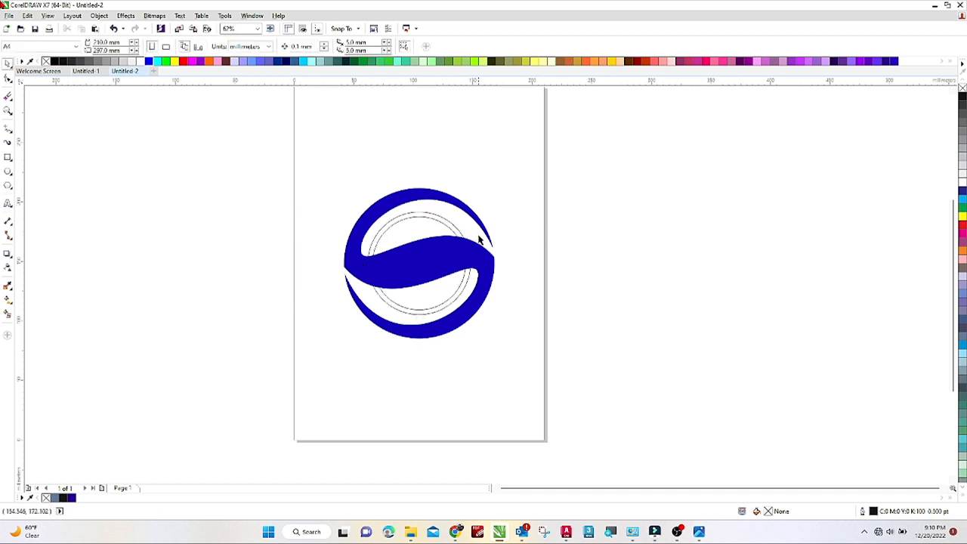
- Fill the outer small circle with dark grey (#666666) and the inner one with pure blue (#0000FF)
scroll(446, 227, "up", 2)
left_click(93, 63)
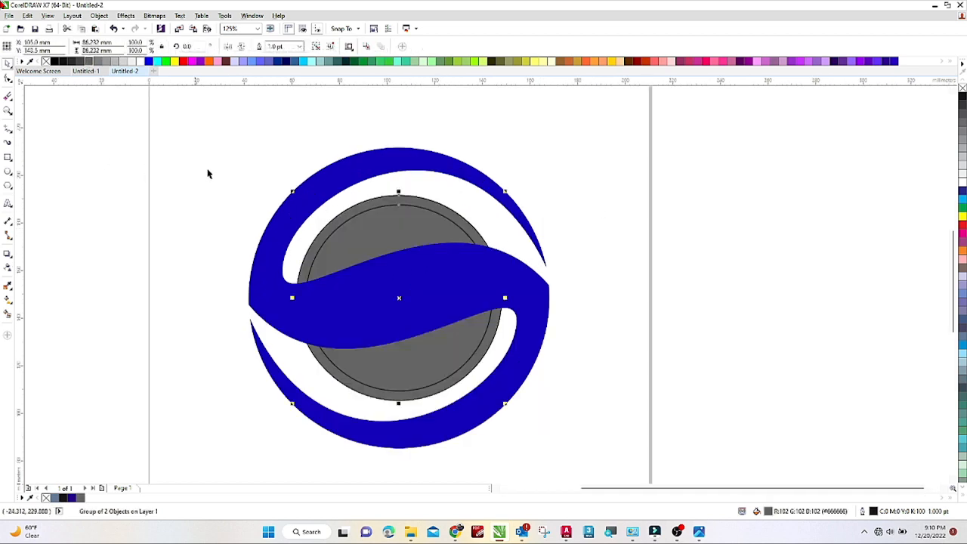
left_click(363, 219)
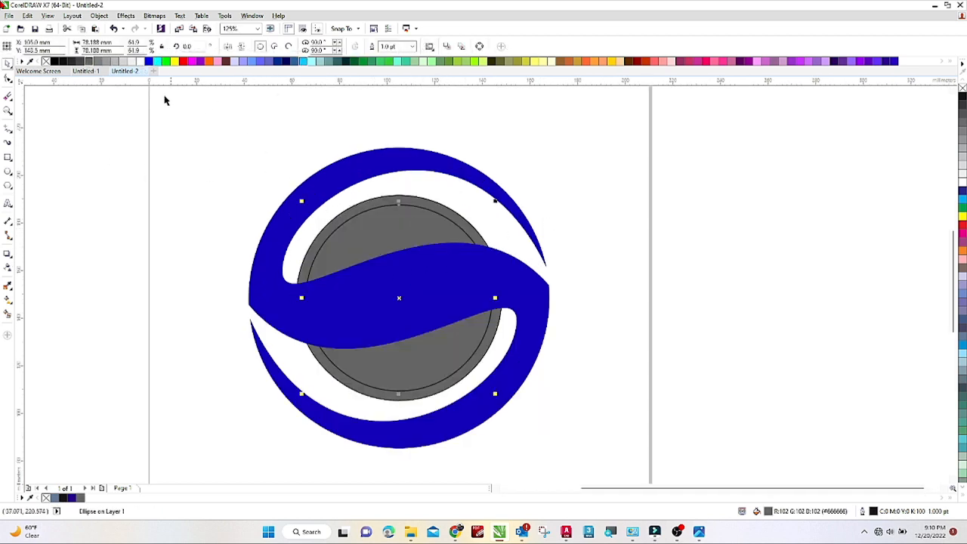
left_click(141, 61)
left_click(277, 62)
left_click(156, 171)
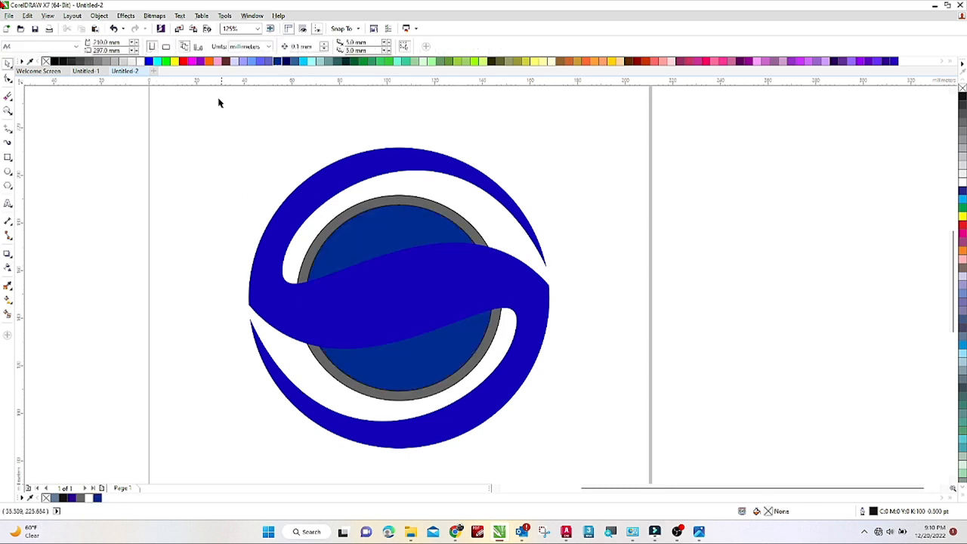
left_click(366, 241)
left_click(149, 62)
left_click(172, 205)
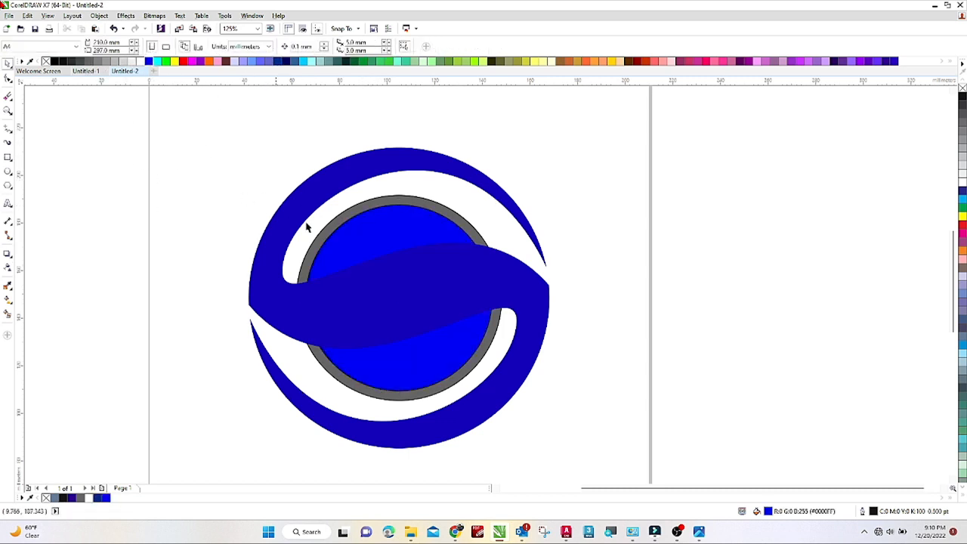
- Apply a vertical fountain fill to the outer ring, running from black at its top to white at its bottom
left_click(457, 218)
left_click(8, 286)
left_click_drag(399, 189, 398, 387)
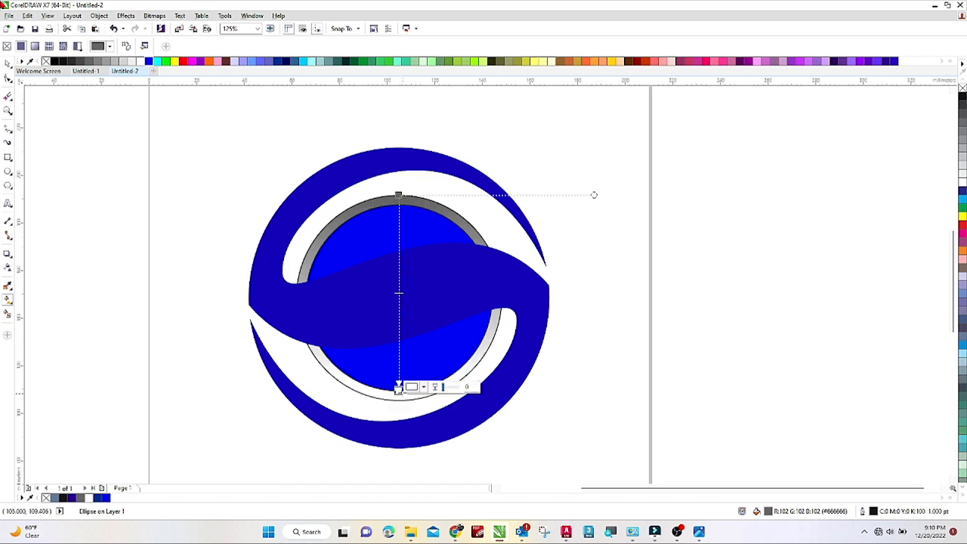
key("ctrl+z")
key("ctrl+z")
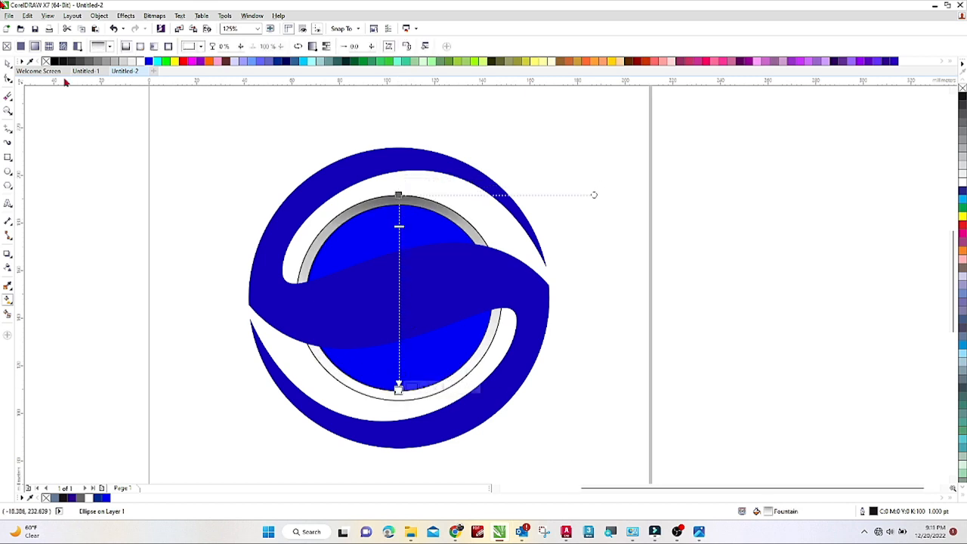
key("space")
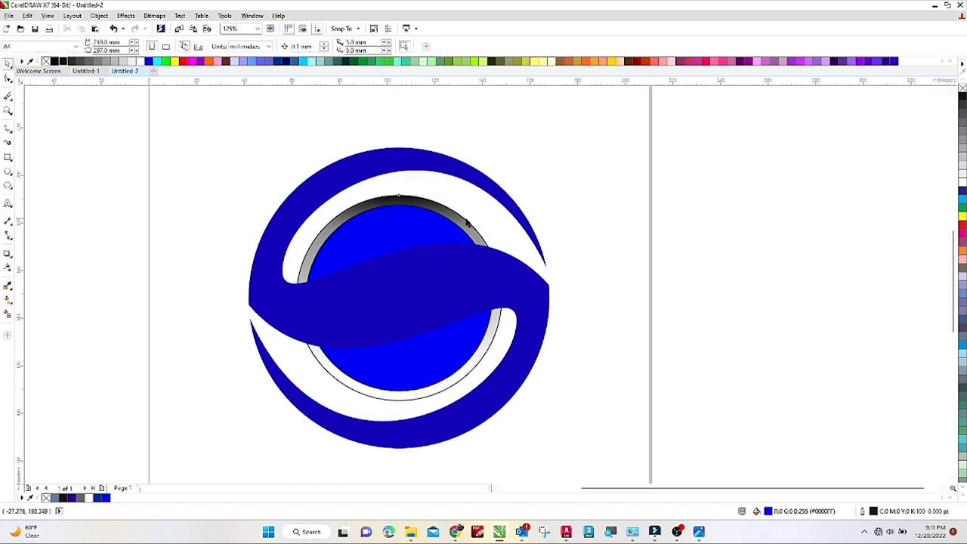
- Remove the outer ring's outline and fill the S shape with red
right_click(962, 89)
left_click(330, 182)
left_click(183, 60)
left_click(391, 218)
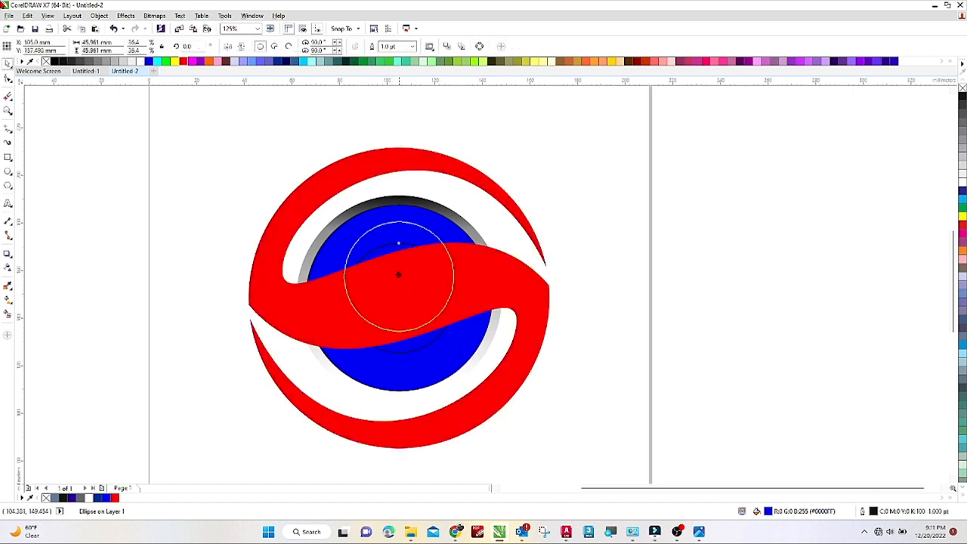
- Give the blue circle and its smaller copy blue-to-dark-blue fountain fills, and shape the copy into a highlight ellipse about 36 by 18 mm
key("g")
left_click_drag(398, 218, 398, 274)
key("space")
scroll(380, 229, "up", 1)
left_click_drag(495, 201, 419, 189)
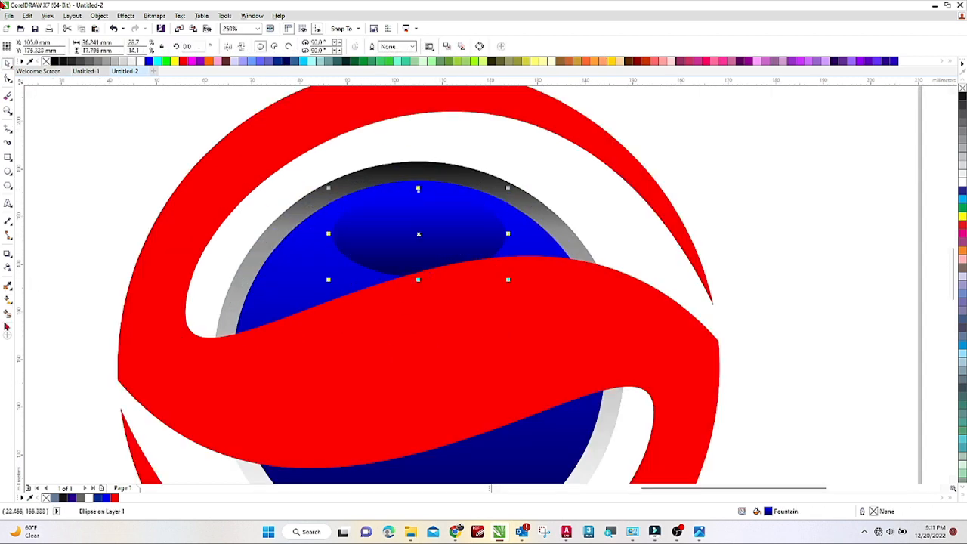
- Try stretching the highlight ellipse's gradient downward, with a navy top stop and an added white middle stop
key("g")
left_click_drag(418, 269, 419, 306)
left_click_drag(418, 197, 420, 210)
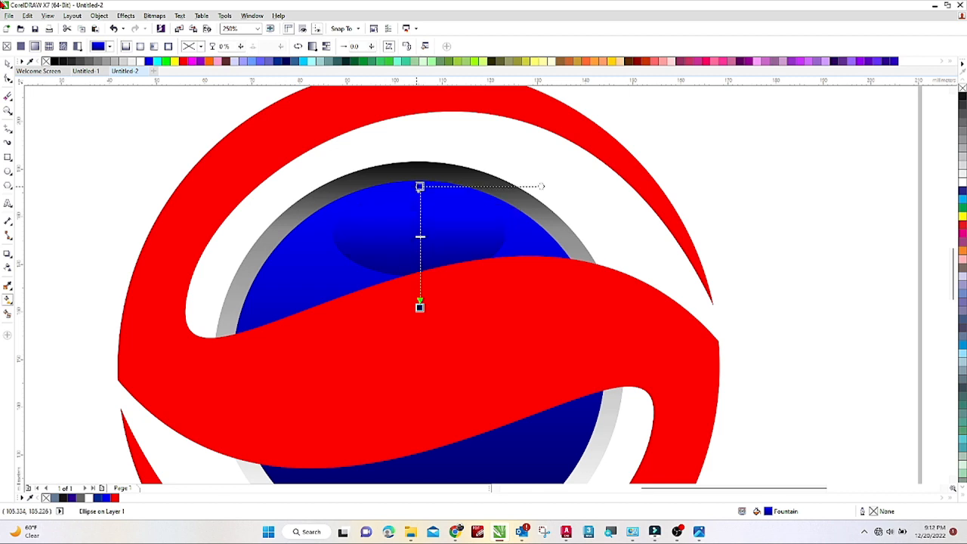
left_click(420, 186)
left_click(278, 62)
double_click(420, 227)
left_click(139, 62)
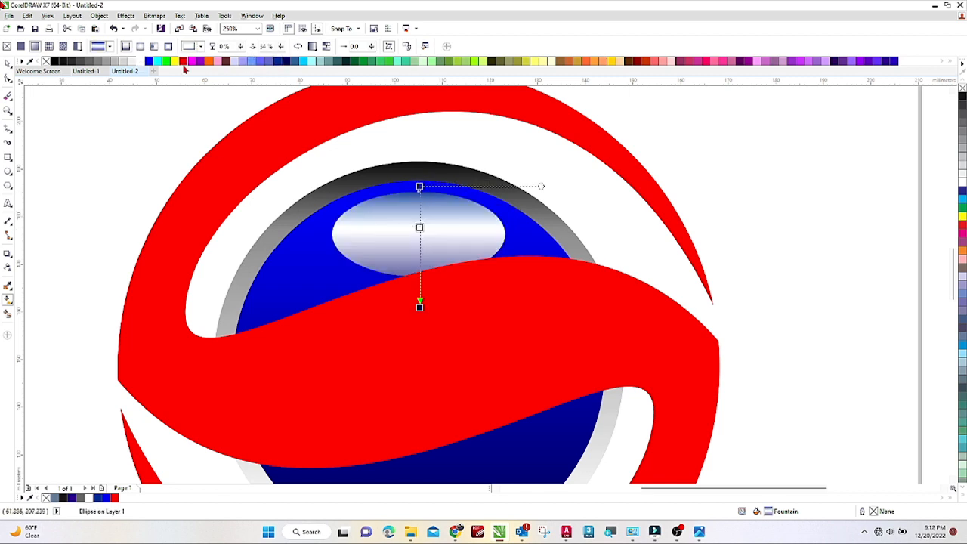
- Replace the highlight ellipse's three-colour gradient with a solid dark blue fill (#003399)
left_click(157, 61)
left_click(278, 62)
mouse_move(465, 225)
left_mouse_down()
mouse_move(481, 226)
mouse_move(467, 230)
left_mouse_up()
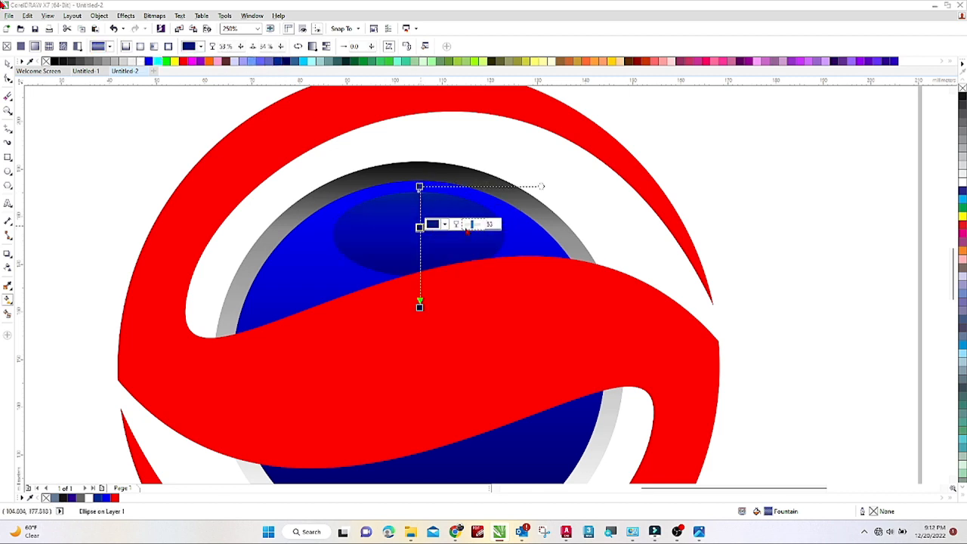
left_click(157, 62)
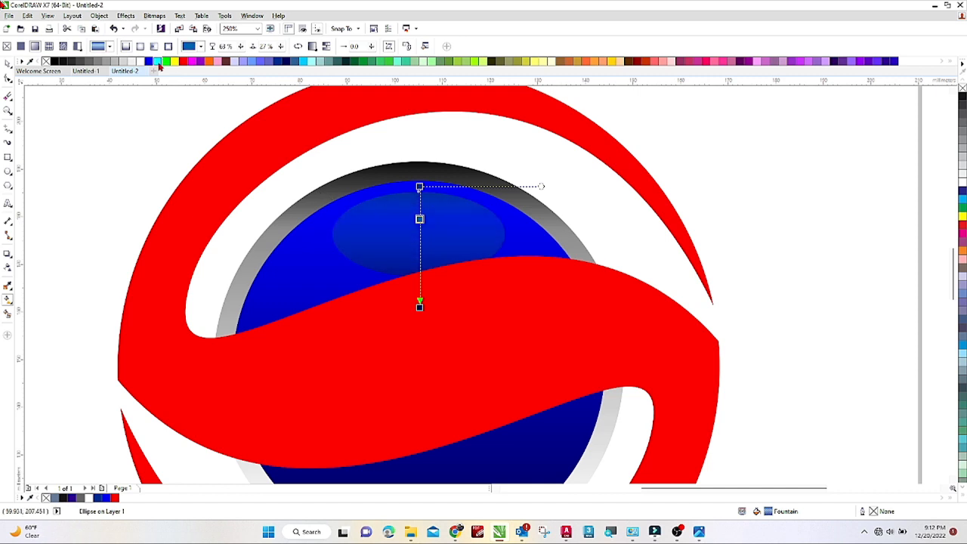
key("space")
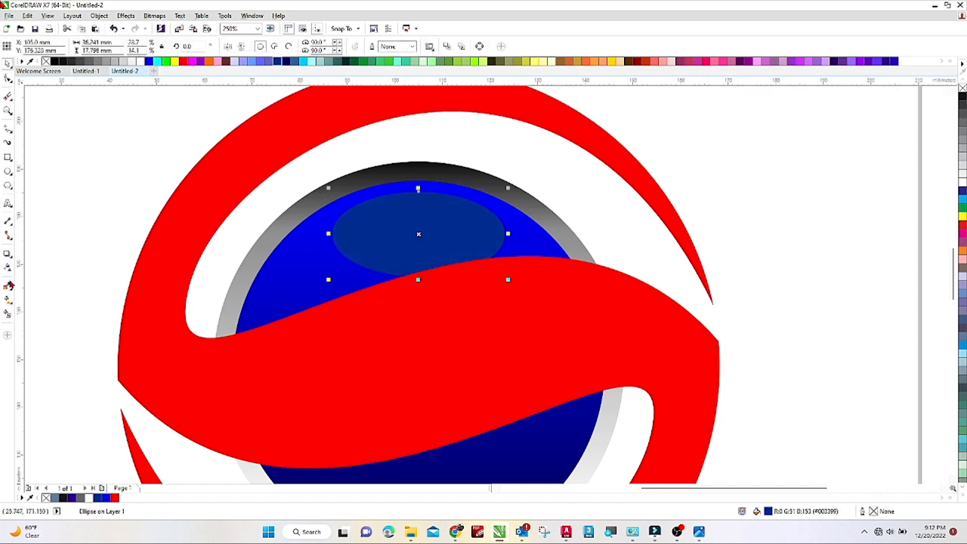
- Apply a vertical fountain fill to the highlight ellipse, from dark blue (#003399) at its bottom to blue (#0000FF) at its top
key("g")
mouse_move(415, 222)
left_mouse_down()
mouse_move(415, 330)
mouse_move(415, 204)
left_mouse_up()
left_click_drag(414, 330, 415, 248)
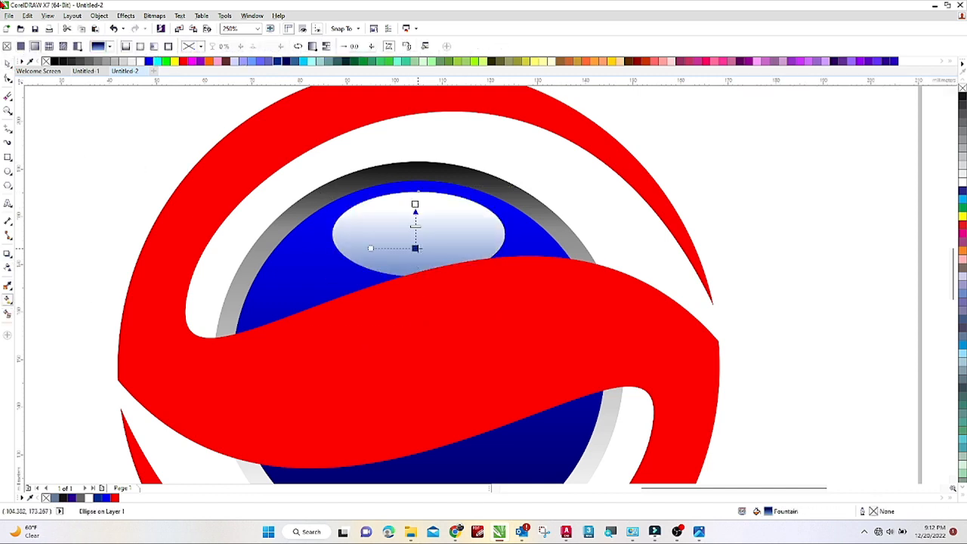
left_click_drag(414, 210, 414, 204)
left_click_drag(415, 249, 416, 220)
left_click_drag(414, 276, 415, 266)
left_click_drag(416, 220, 416, 234)
left_click_drag(149, 61, 414, 204)
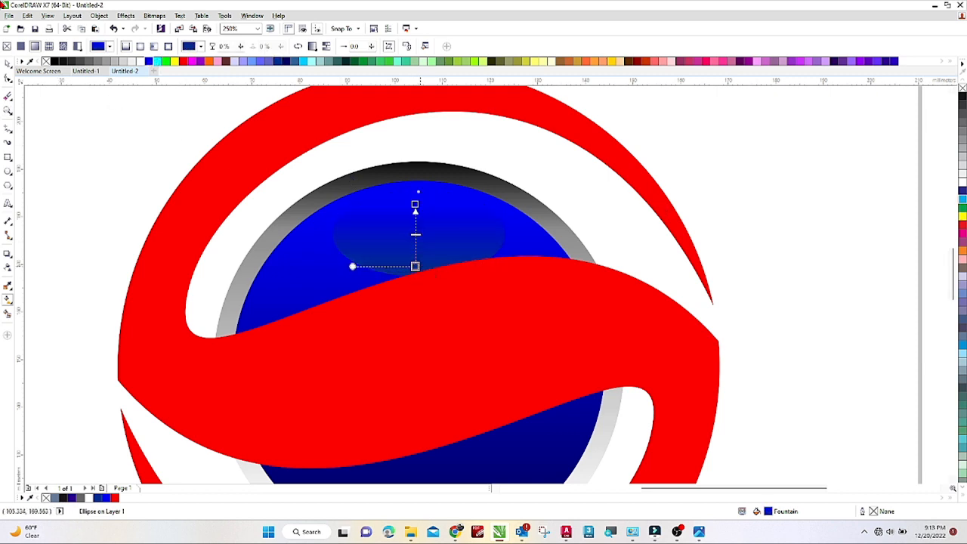
- Mirror the large blue circle vertically so its gradient is dark at the top and bright at the bottom
key("space")
left_click(241, 47)
scroll(548, 224, "down", 1)
left_click(637, 240)
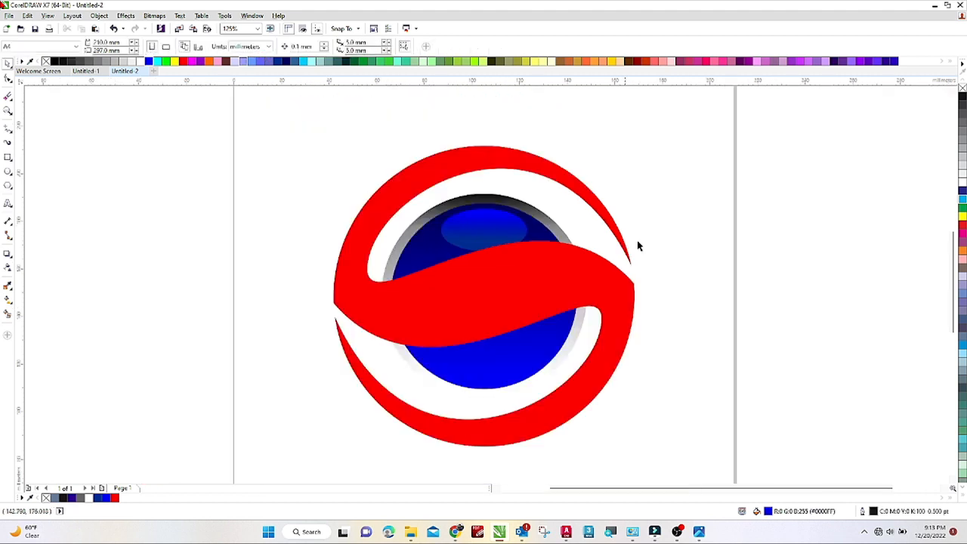
- Try to rotate the large blue circle by hand
scroll(532, 362, "up", 1)
left_click(502, 371)
scroll(513, 362, "down", 1)
left_click(513, 362)
left_click_drag(569, 201, 551, 383)
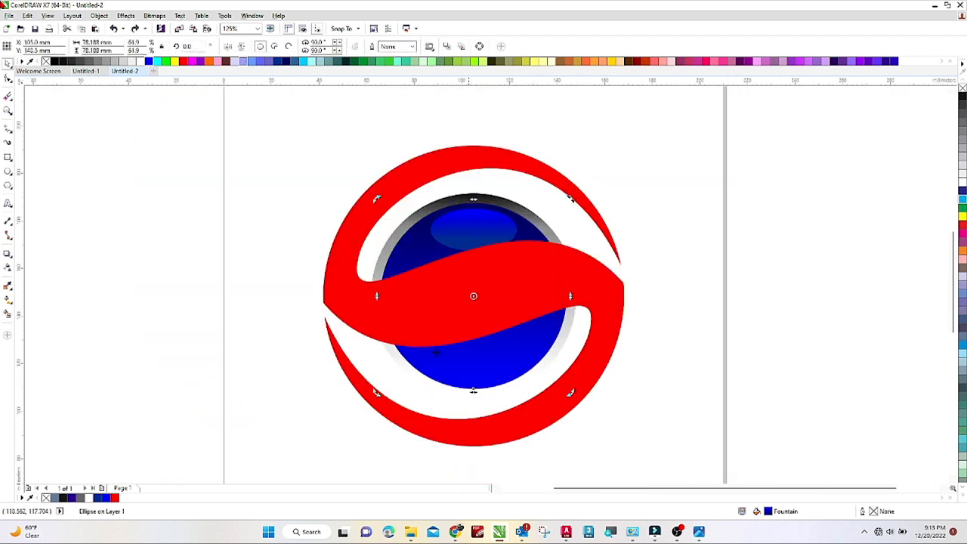
- Mirror a copy of the large blue circle vertically and offset its size slightly, leaving a thin contrasting rim around the inner circle
left_click(241, 47)
left_click_drag(570, 199, 570, 201)
scroll(563, 204, "up", 1)
left_click(521, 194)
scroll(396, 189, "down", 1)
- Rotate the highlight ellipse slightly counter-clockwise and shift it toward the upper left of the blue sphere
left_click(405, 225)
left_click(405, 225)
scroll(430, 202, "up", 1)
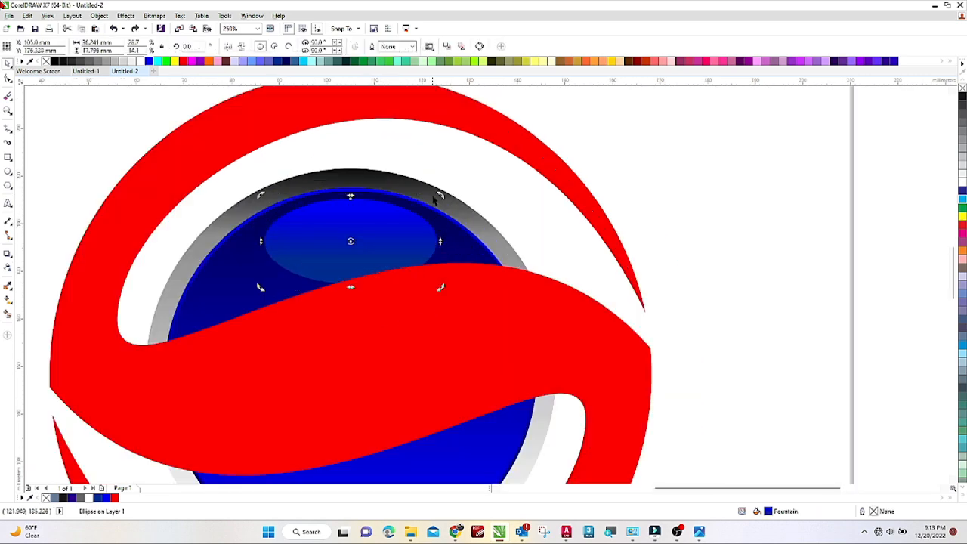
left_click_drag(439, 198, 436, 181)
left_click_drag(404, 234, 379, 238)
left_click(778, 235)
scroll(538, 230, "down", 1)
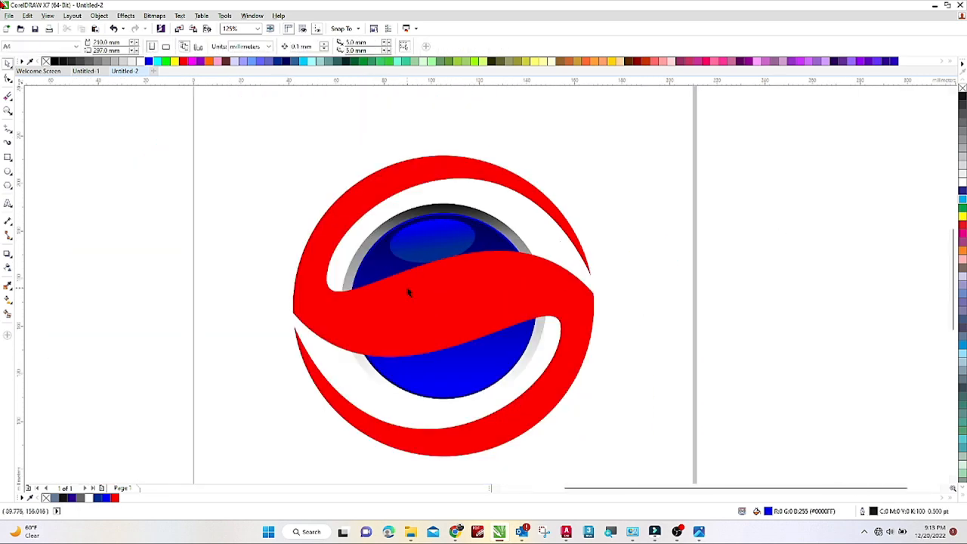
- Enlarge the highlight ellipse slightly and fine-tune its position in the upper left of the blue sphere
left_click(420, 245)
mouse_move(432, 265)
left_mouse_down()
mouse_move(434, 279)
mouse_move(422, 250)
left_mouse_up()
scroll(425, 221, "up", 1)
scroll(421, 250, "down", 1)
- Apply a diagonal linear fountain fill to the red S-shape, from red near its centre left to black beyond its lower right
left_click(393, 332)
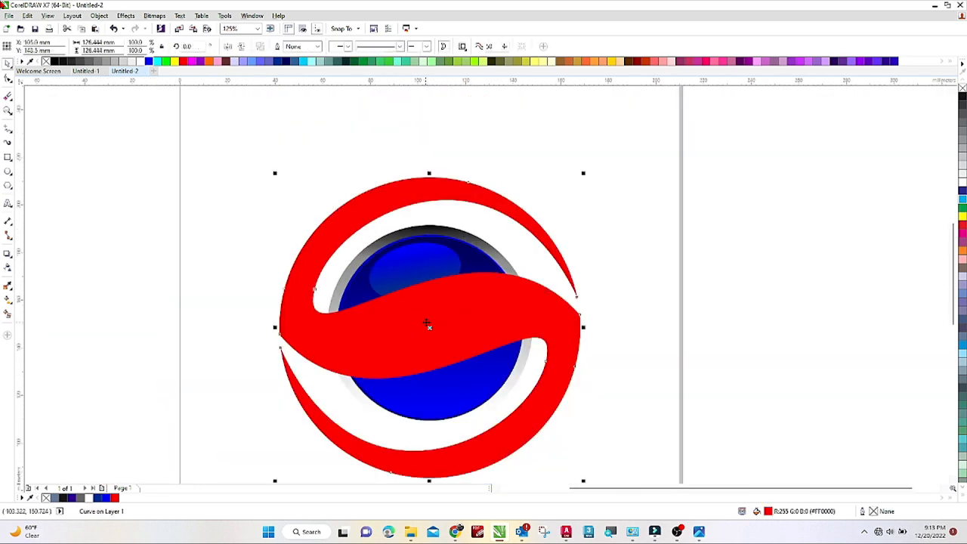
key("g")
left_click_drag(383, 326, 312, 254)
left_click_drag(55, 62, 625, 473)
left_click_drag(468, 365, 522, 401)
left_click_drag(354, 318, 368, 324)
scroll(493, 220, "down", 1)
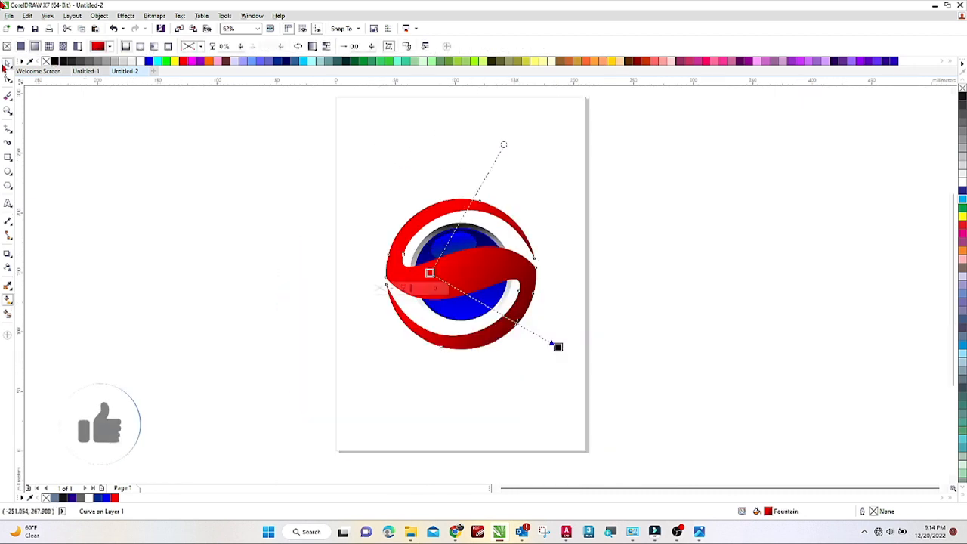
key("space")
left_click(361, 171)
key("z")
left_click_drag(340, 159, 557, 352)
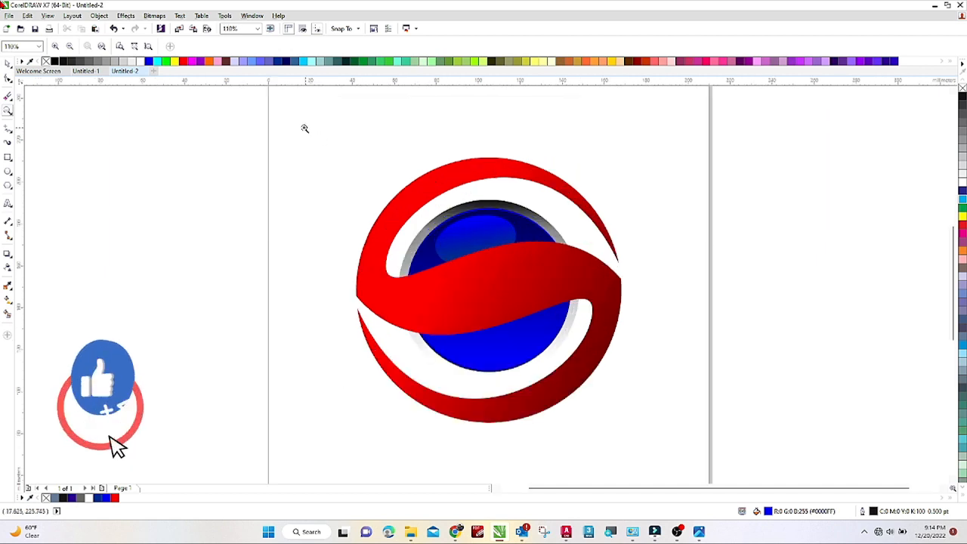
key("space")
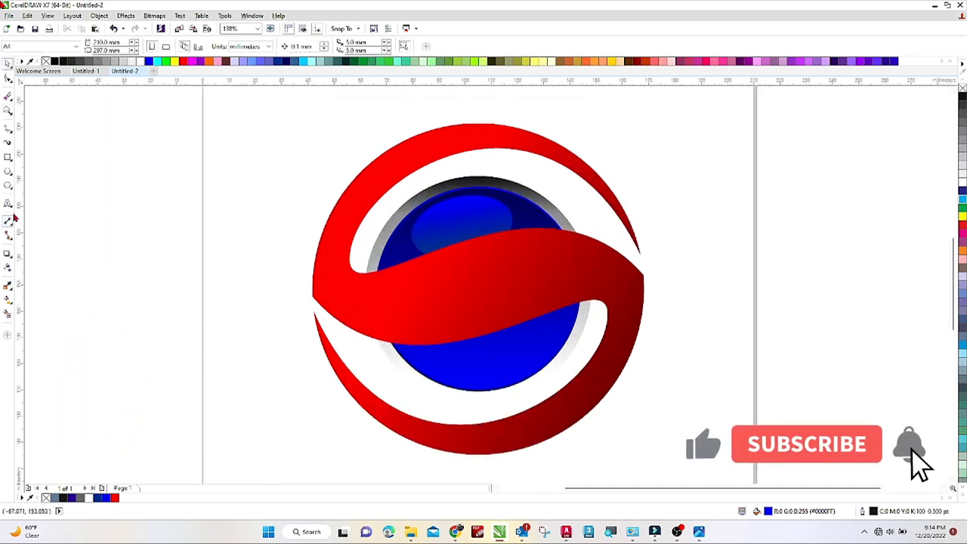
- Add the artistic text COMPANY NAME in Calibri 24 pt beside the logo
key("F8")
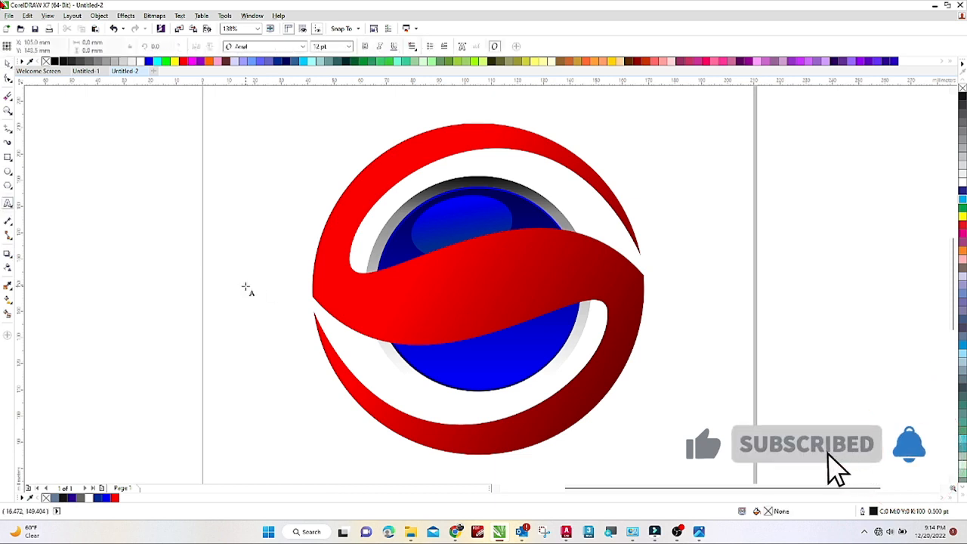
left_click(146, 277)
left_click(303, 47)
left_click(245, 71)
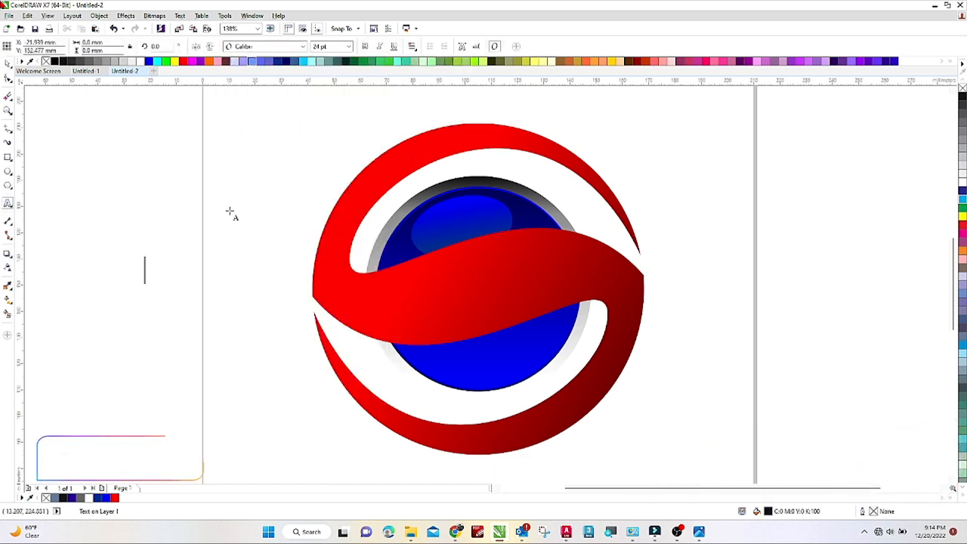
type("Co")
key("BackSpace")
type("OMPANY NAME")
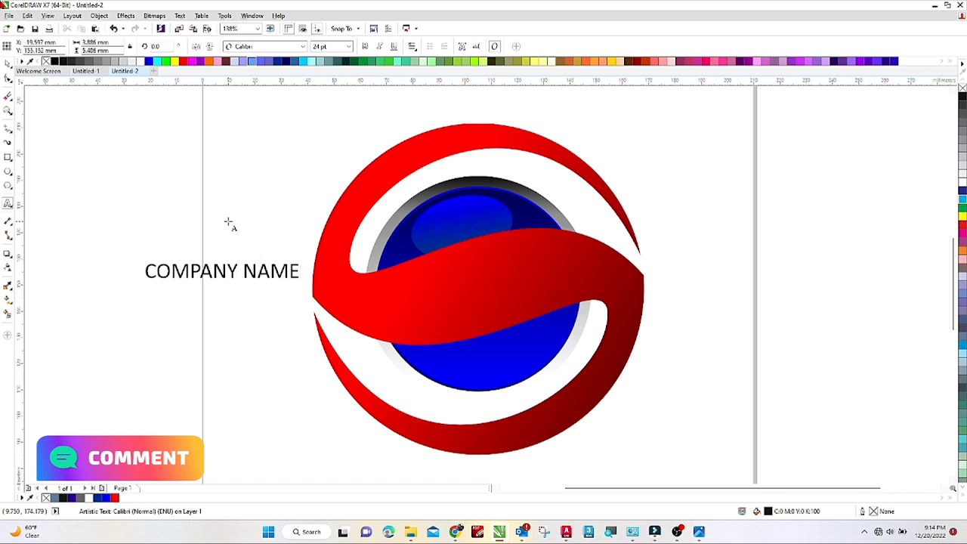
- Widen the letter spacing of the COMPANY NAME text
left_click(7, 64)
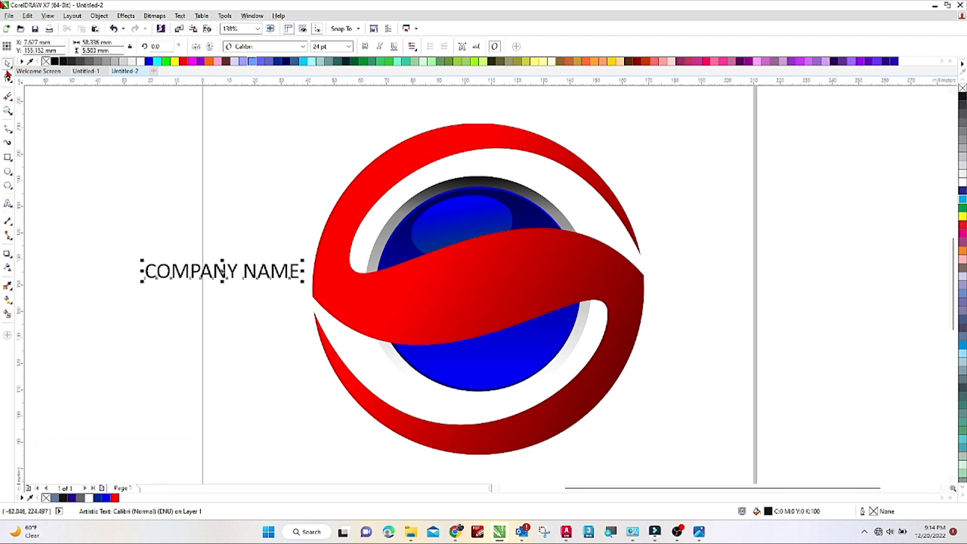
left_click(7, 79)
left_click_drag(304, 282, 381, 282)
- Move the COMPANY NAME text onto the red band and rotate it about 11° to follow the band's slope
left_click(8, 64)
left_click_drag(261, 274, 496, 282)
left_click_drag(610, 268, 608, 248)
left_click(691, 309)
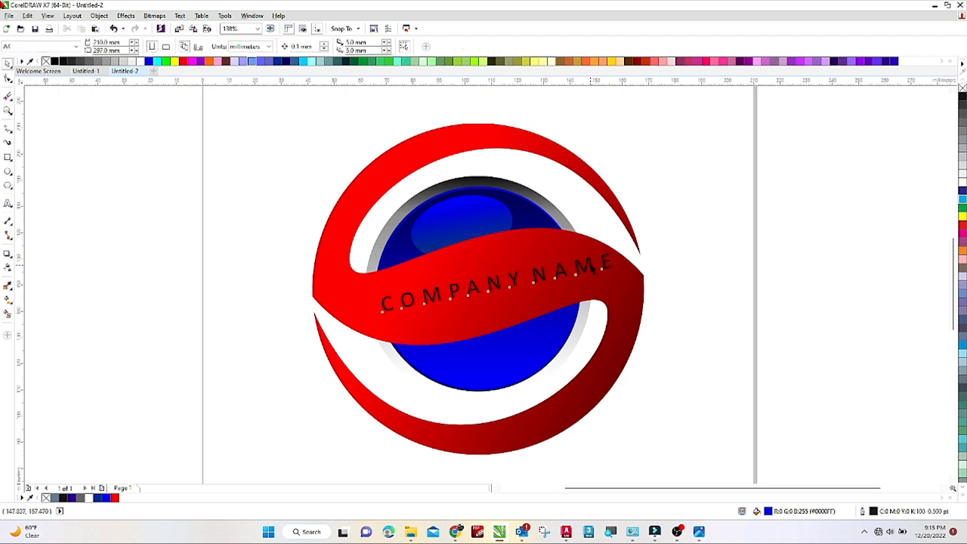
- Align all logo objects and the text horizontally on a common vertical centre line
key("ctrl+a")
key("c")
left_click(690, 309)
- Change the font of the COMPANY NAME text to BankGothic Lt BT
left_click(520, 270)
left_click(302, 46)
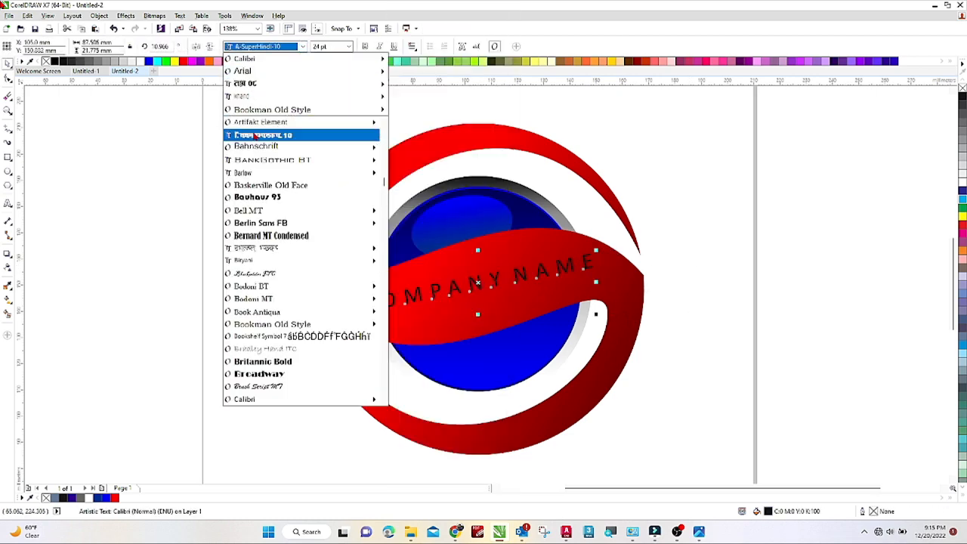
left_click(260, 146)
left_click(251, 49)
left_click(259, 162)
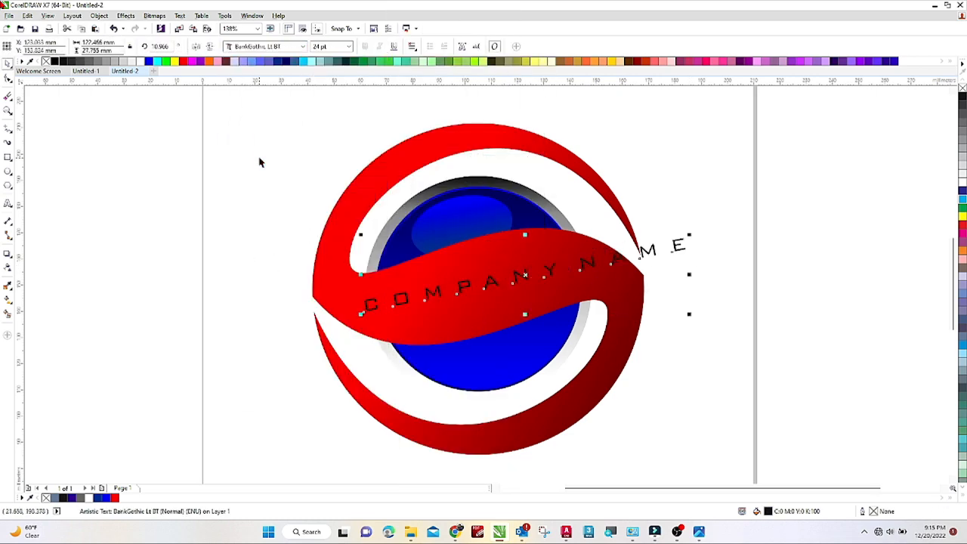
- Tighten the letter spacing of COMPANY NAME to about 92 mm overall width so it fits inside the red band
left_click_drag(689, 315, 591, 320)
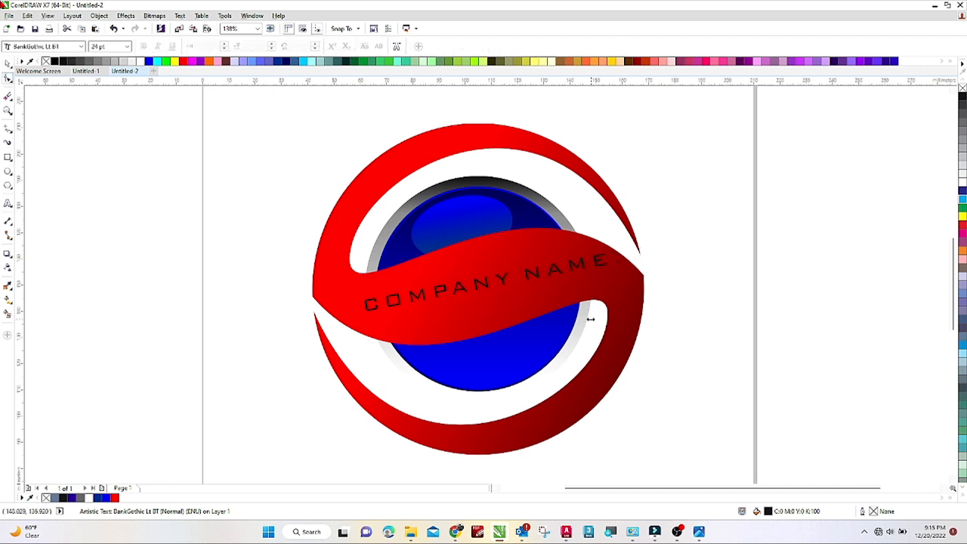
left_click(7, 64)
left_click(130, 231)
- Centre the text horizontally on the logo and stretch it vertically to about 25.9 mm overall height
left_click_drag(447, 295, 439, 298)
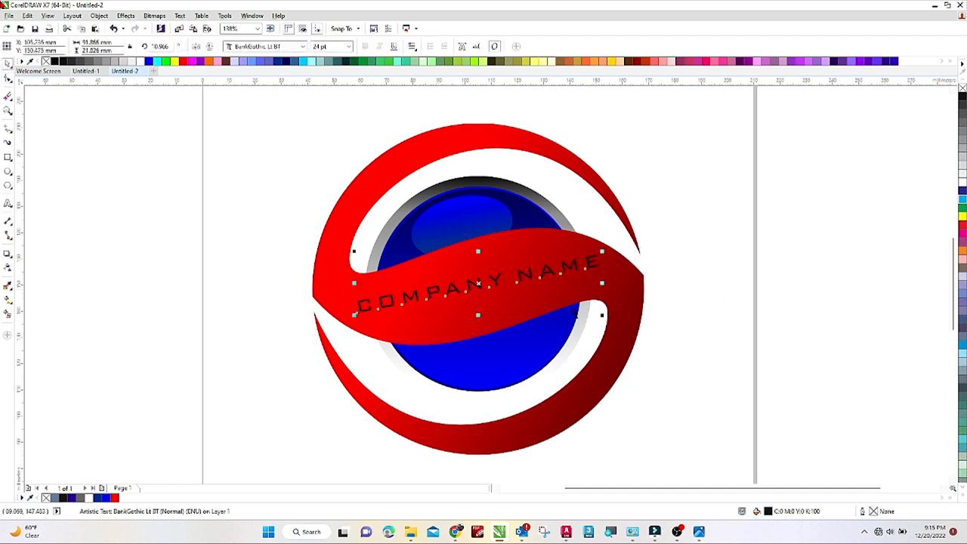
left_click(619, 298, "shift")
left_click(479, 285)
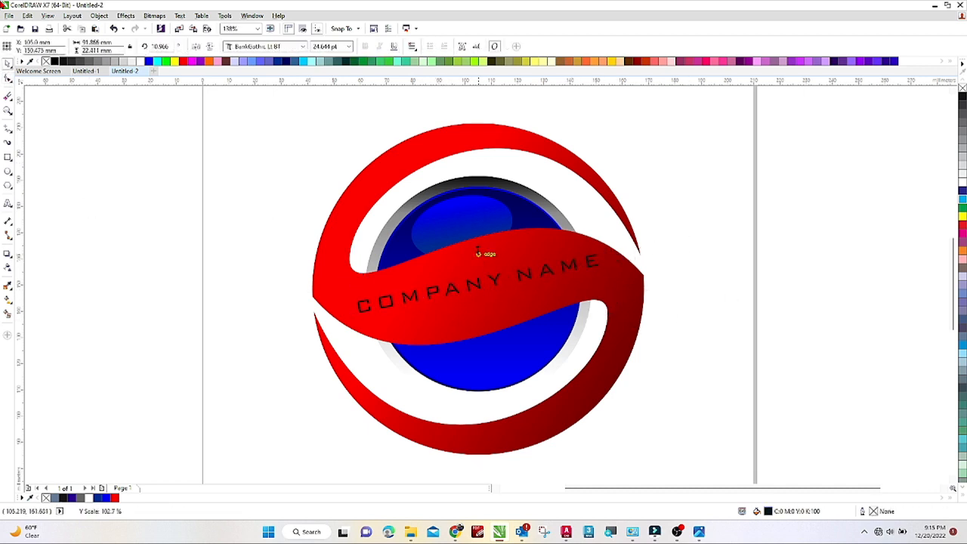
left_click_drag(478, 253, 478, 246)
- Fill the COMPANY NAME text with white and give it a white hairline outline
left_click(962, 183)
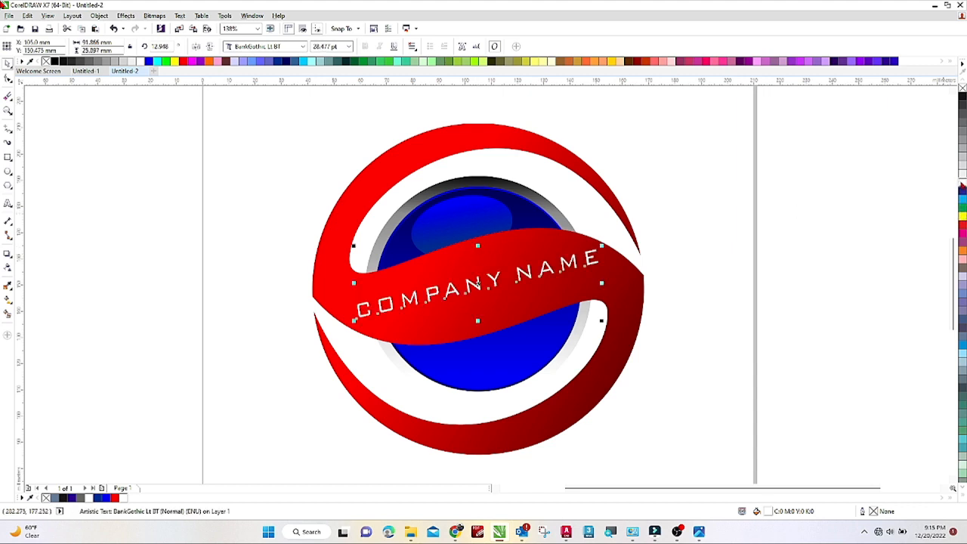
left_click(712, 263)
left_click(530, 278)
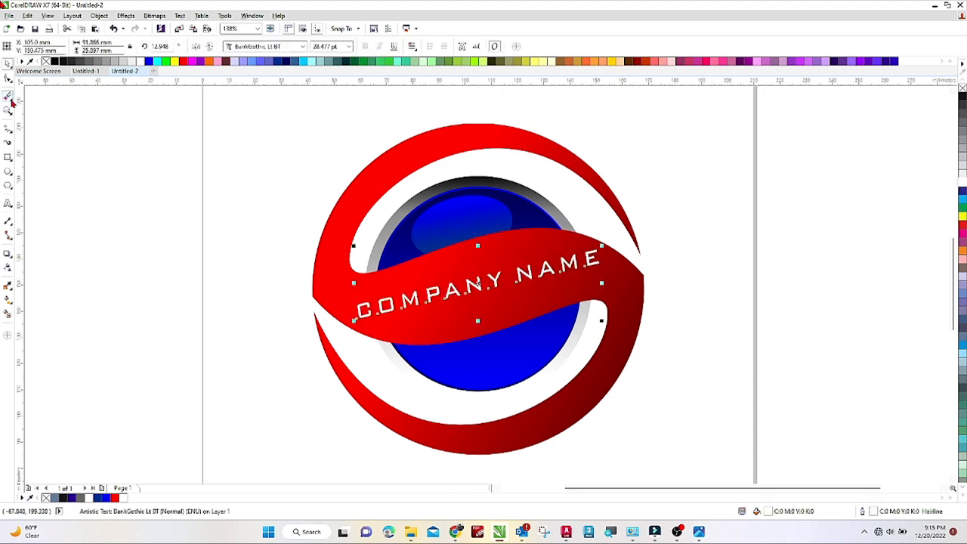
left_click(7, 80)
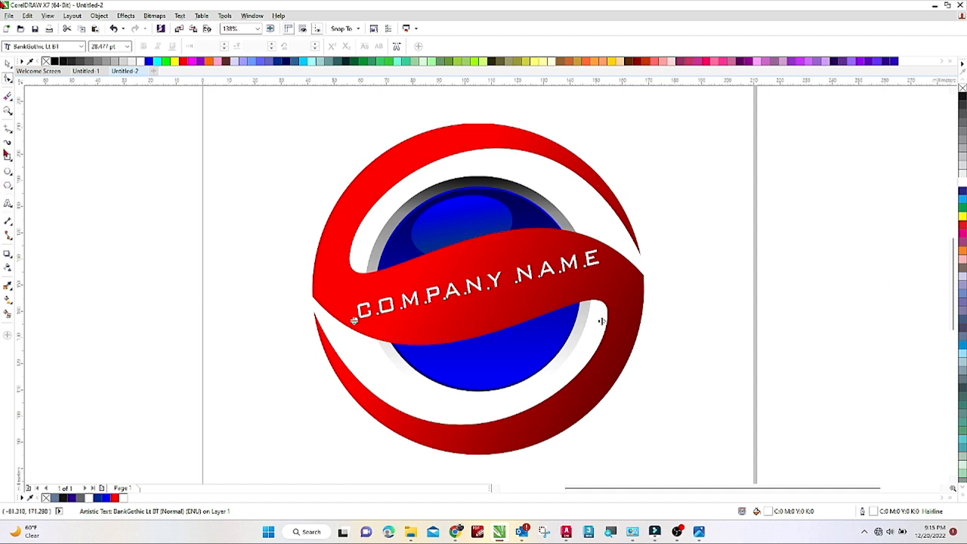
left_click(6, 64)
left_click(188, 216)
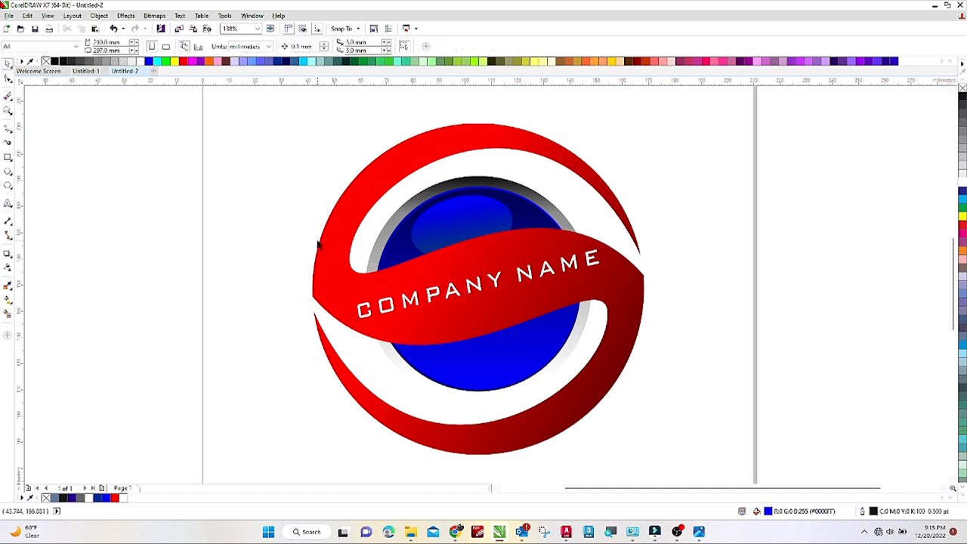
scroll(442, 288, "down", 2)
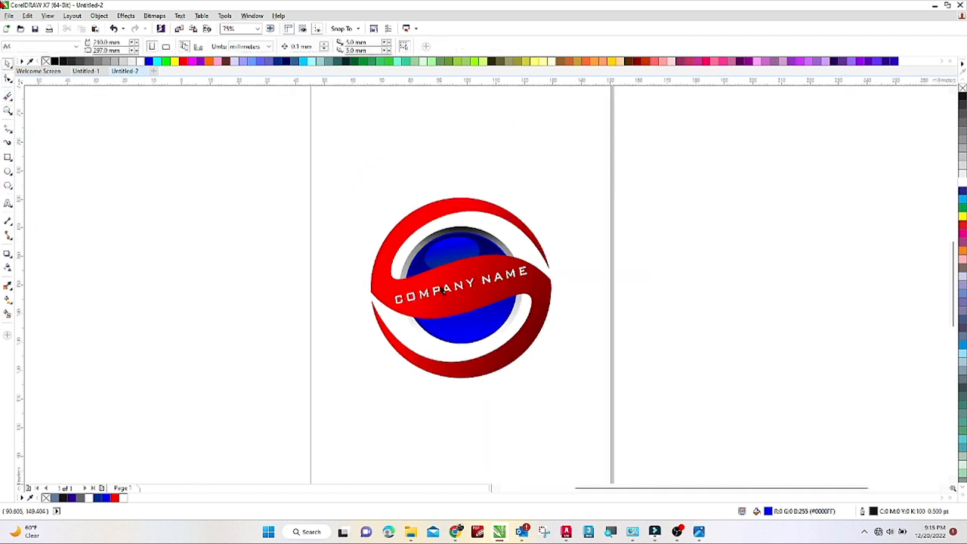
scroll(442, 288, "up", 3)
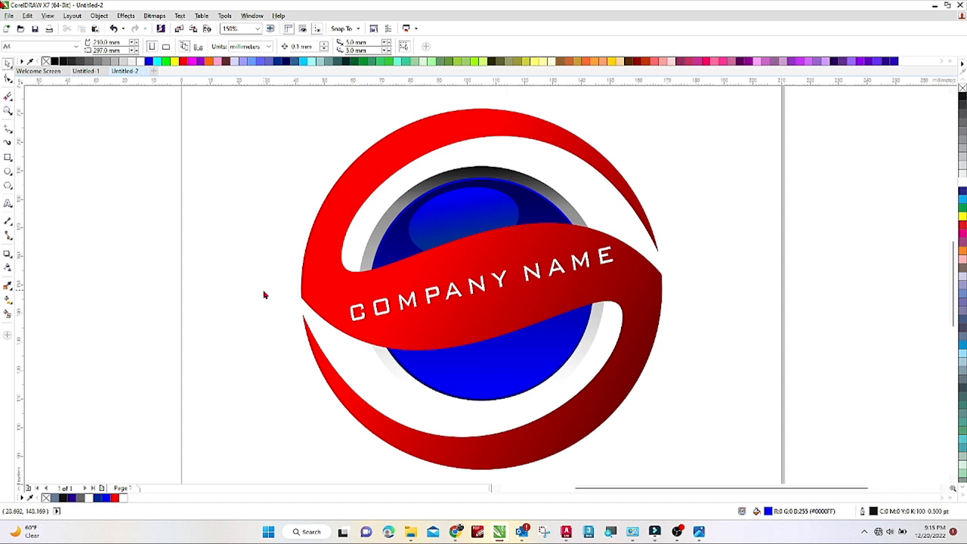
key("ctrl+s")
left_click(450, 283)
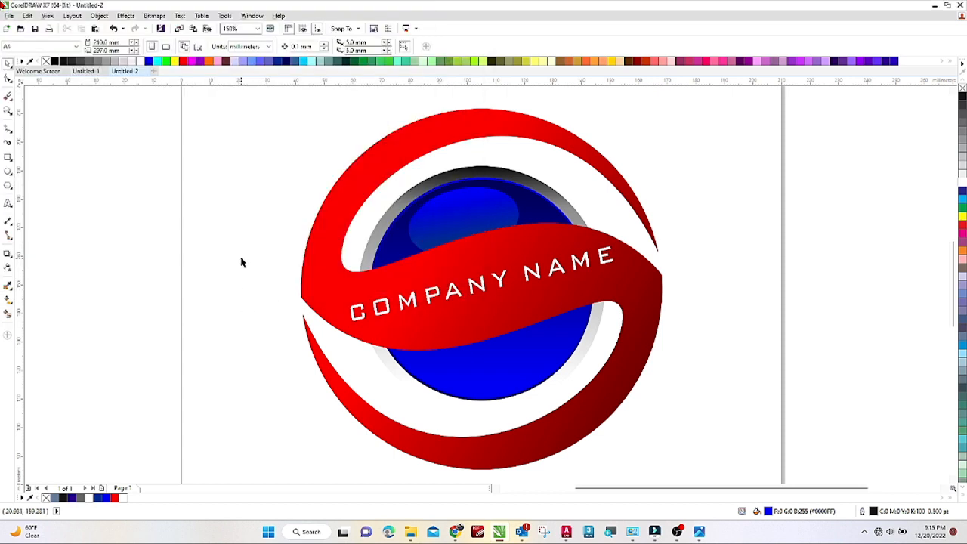